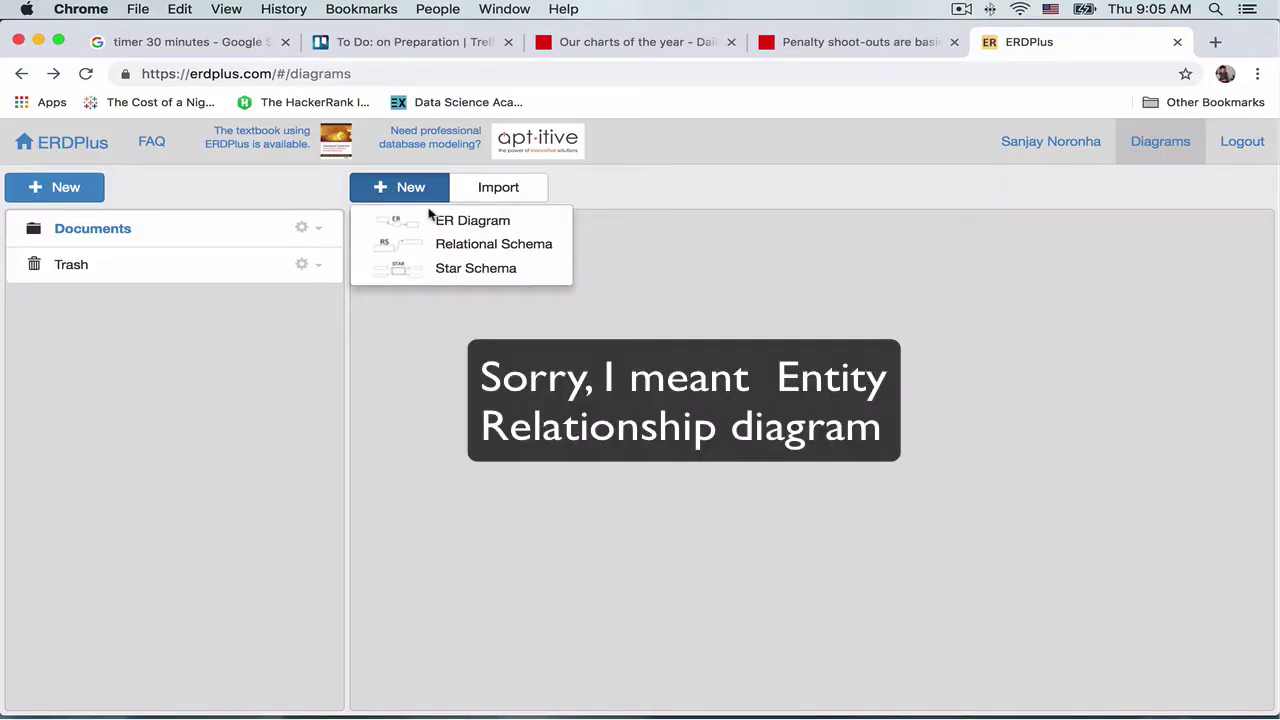
Step: Start a new ER diagram and place an entity named Employee on the canvas
click(430, 215)
click(455, 229)
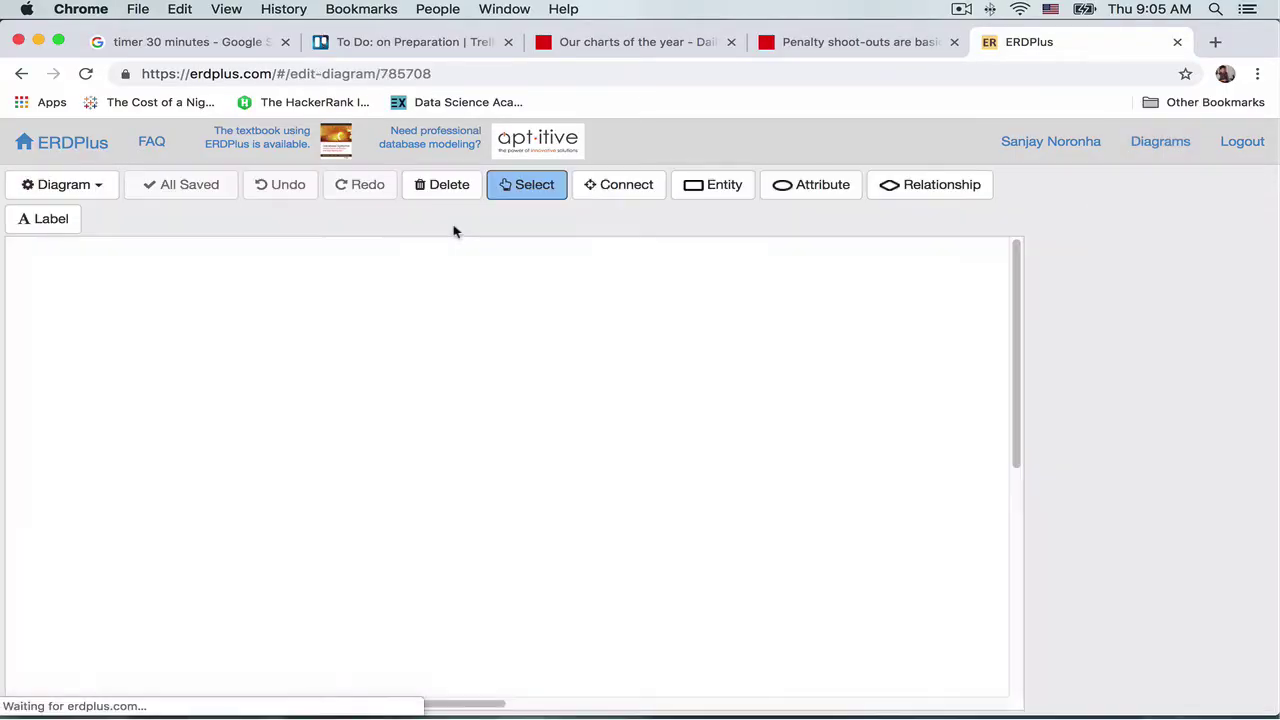
click(724, 188)
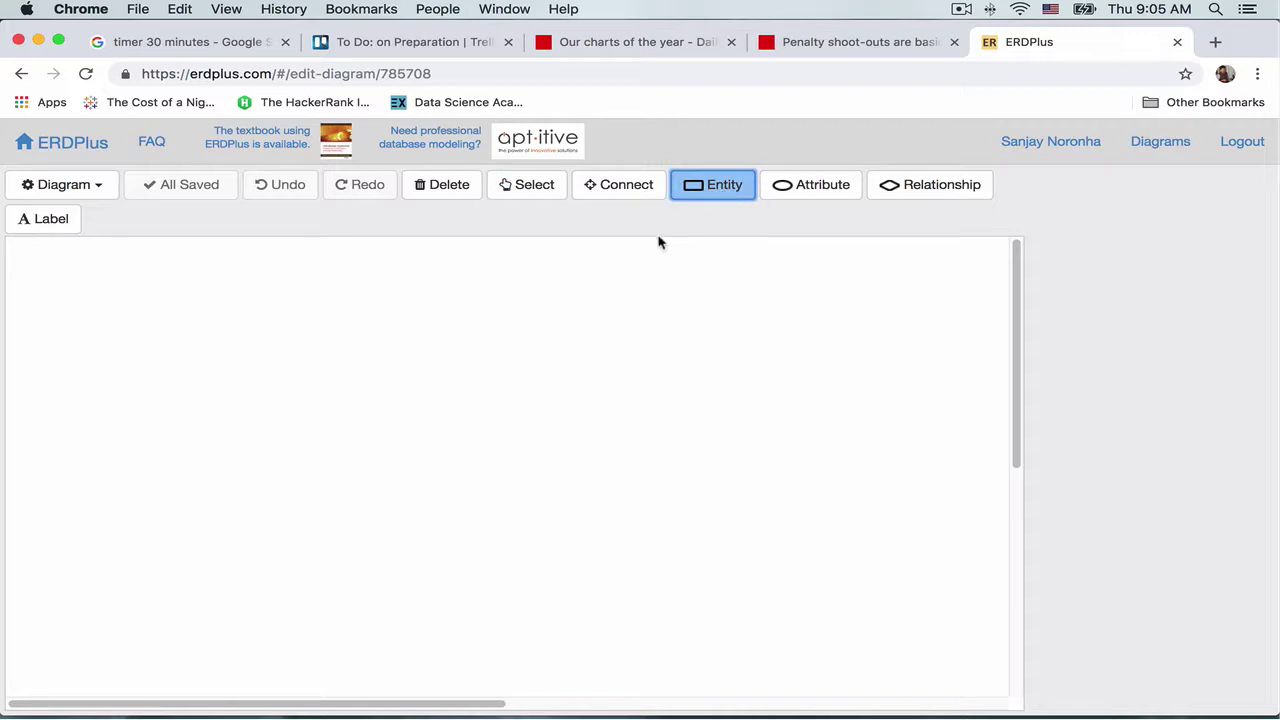
click(498, 186)
click(700, 188)
click(108, 310)
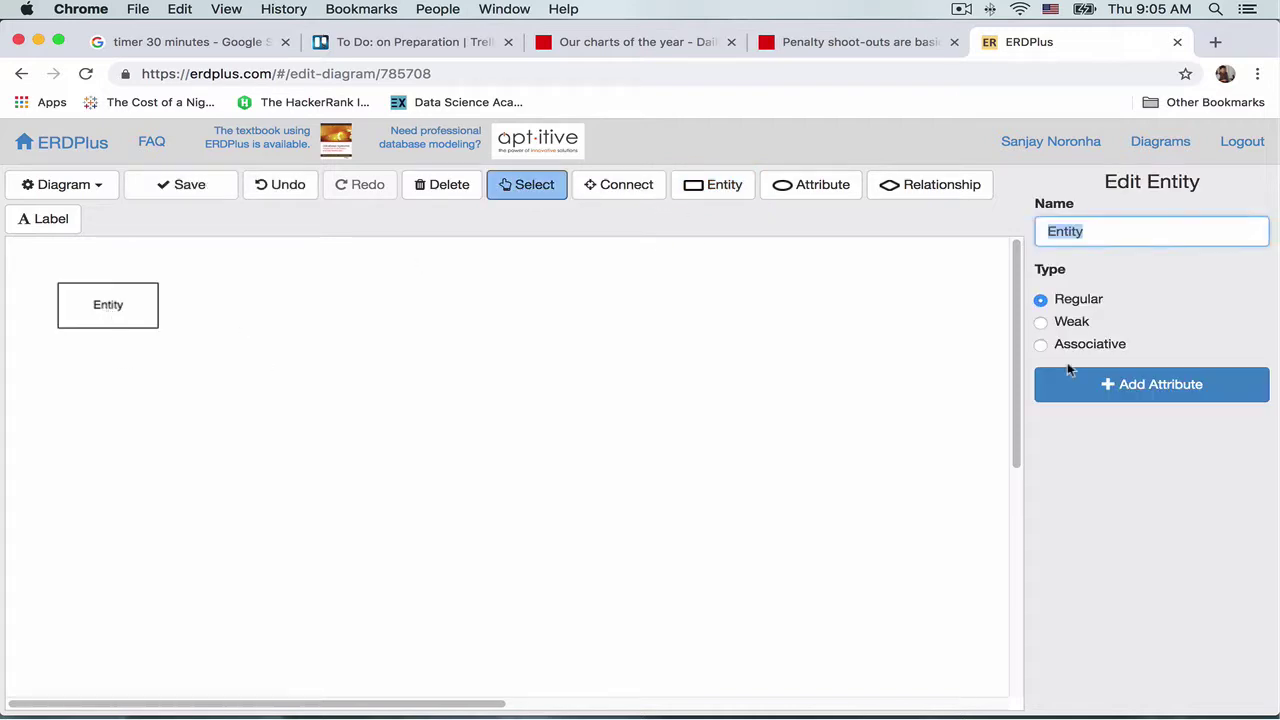
text(Employee)
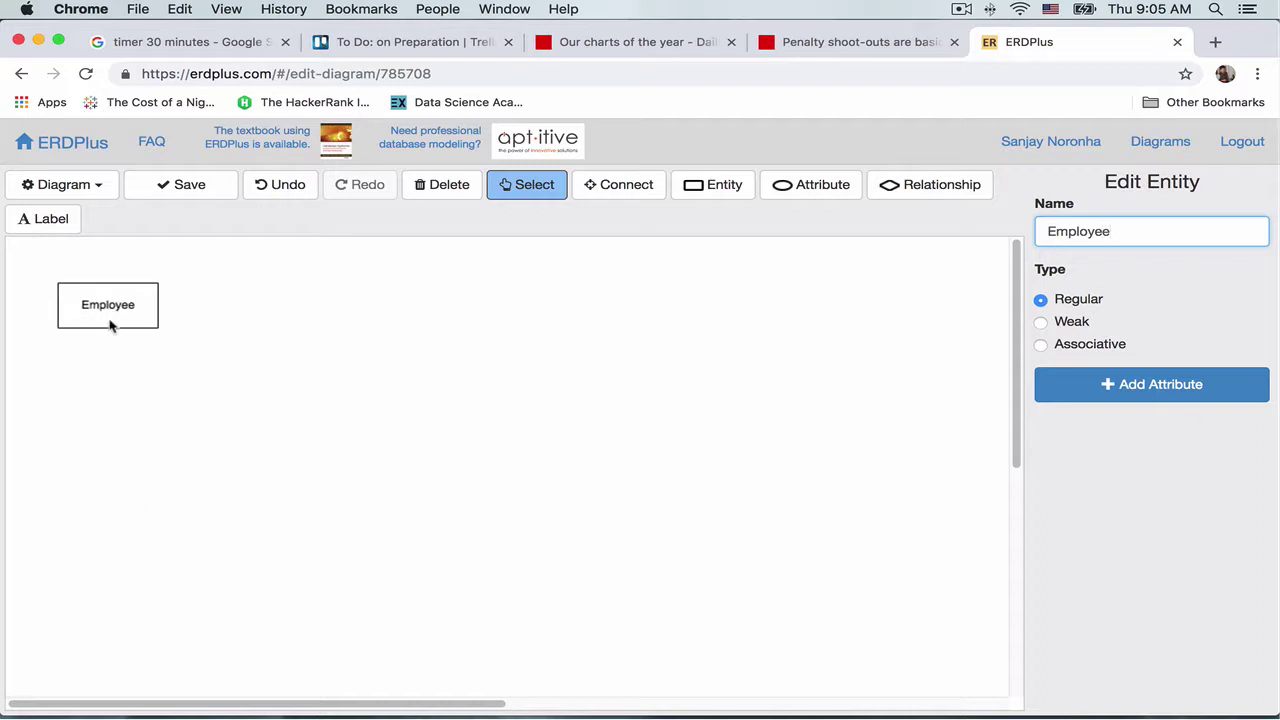
drag(108, 323, 143, 449)
Step: Give Employee id and name attributes and arrange them around the entity
click(1133, 397)
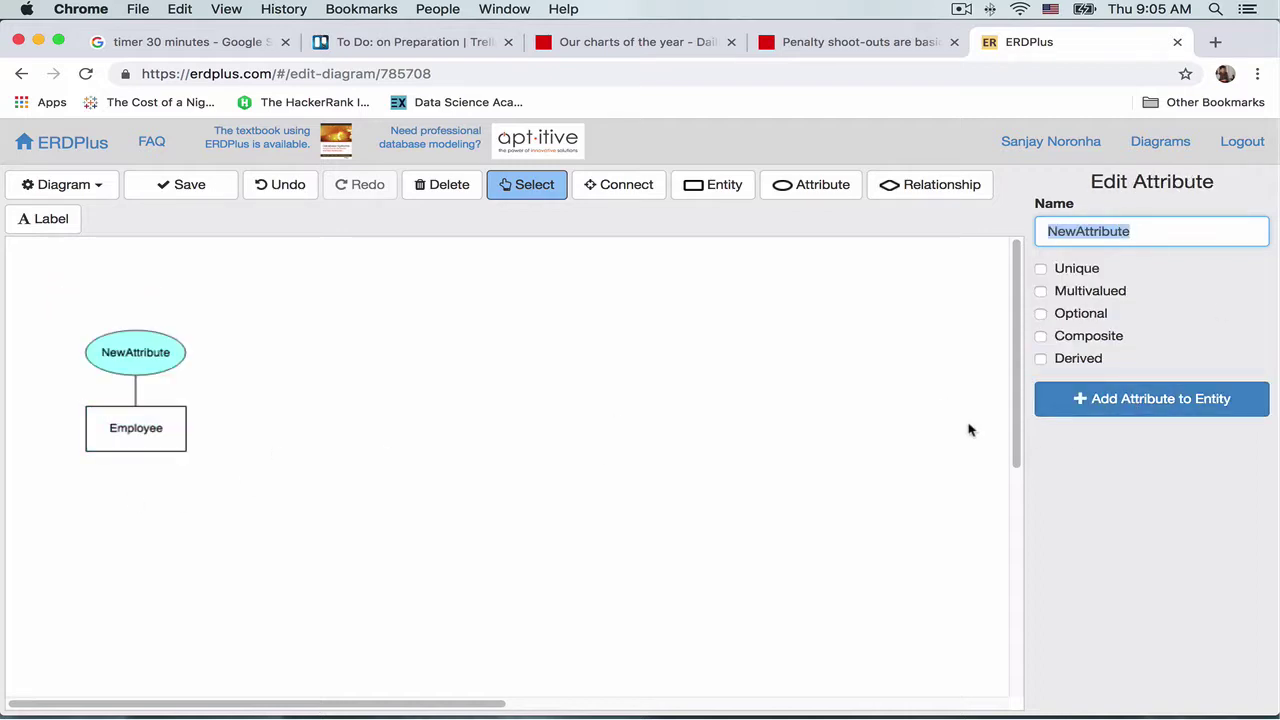
text(id)
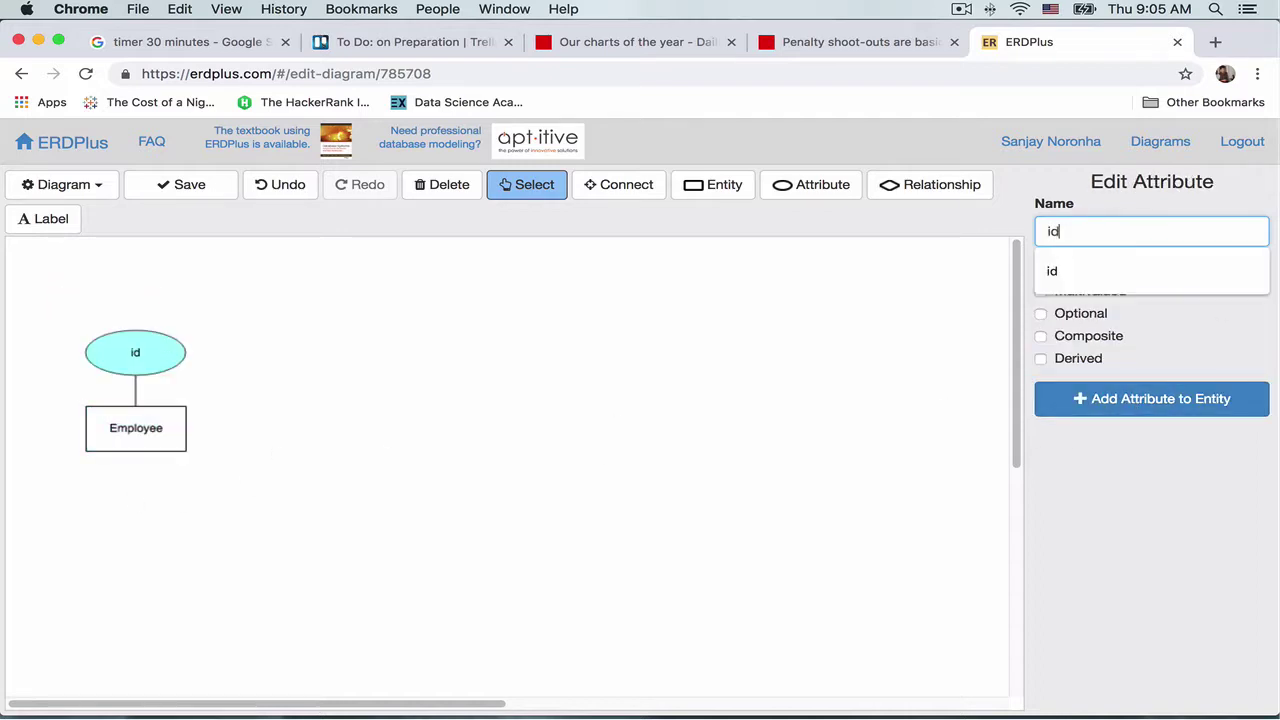
click(1108, 469)
click(1128, 400)
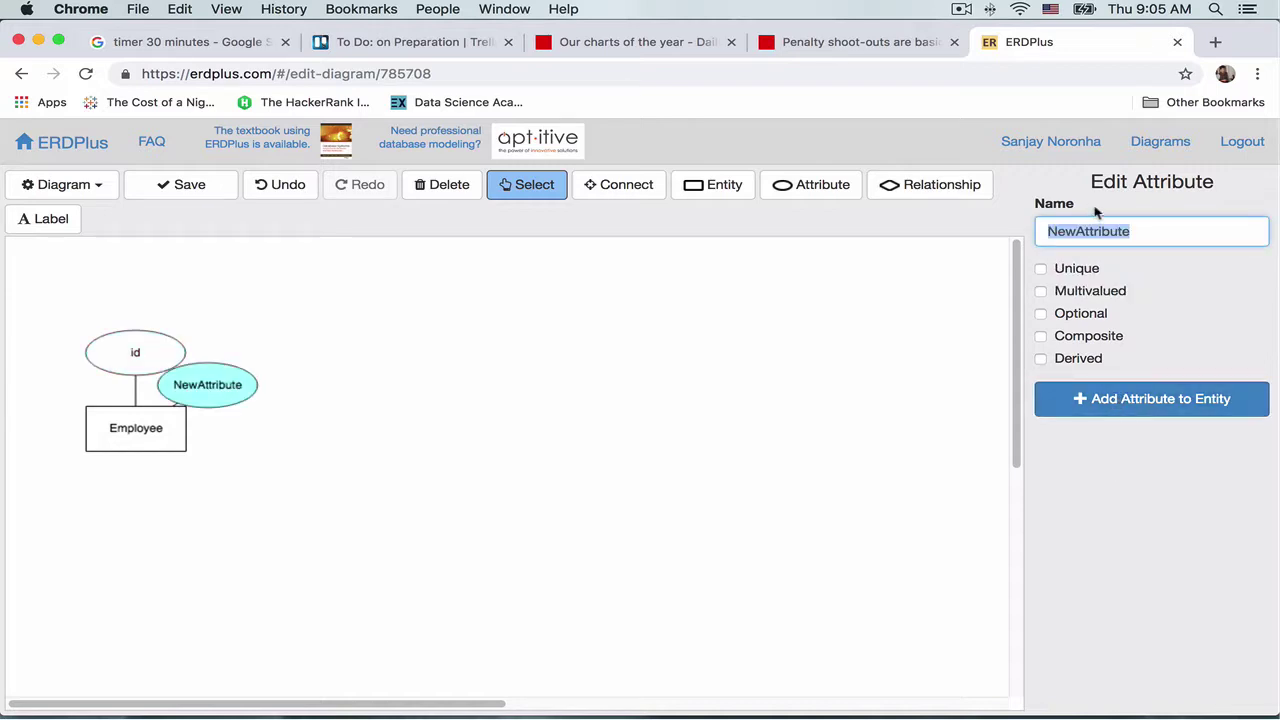
text(name)
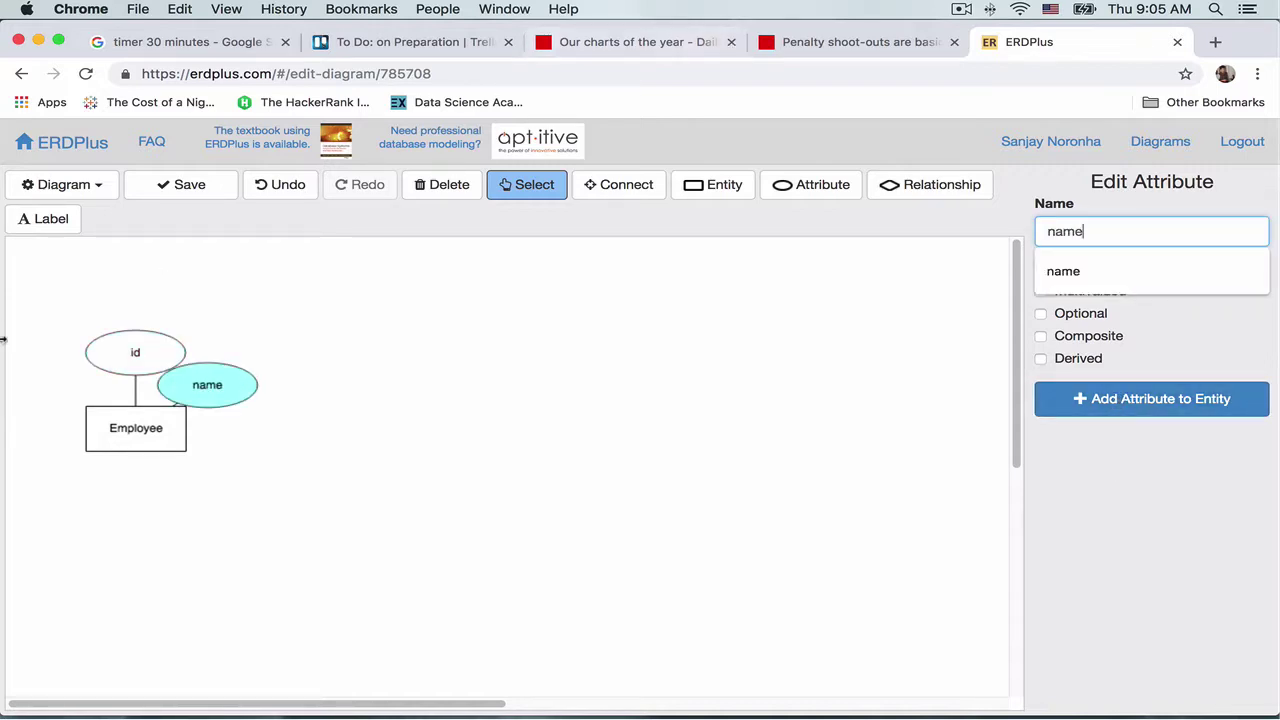
drag(96, 338, 14, 309)
drag(209, 362, 188, 321)
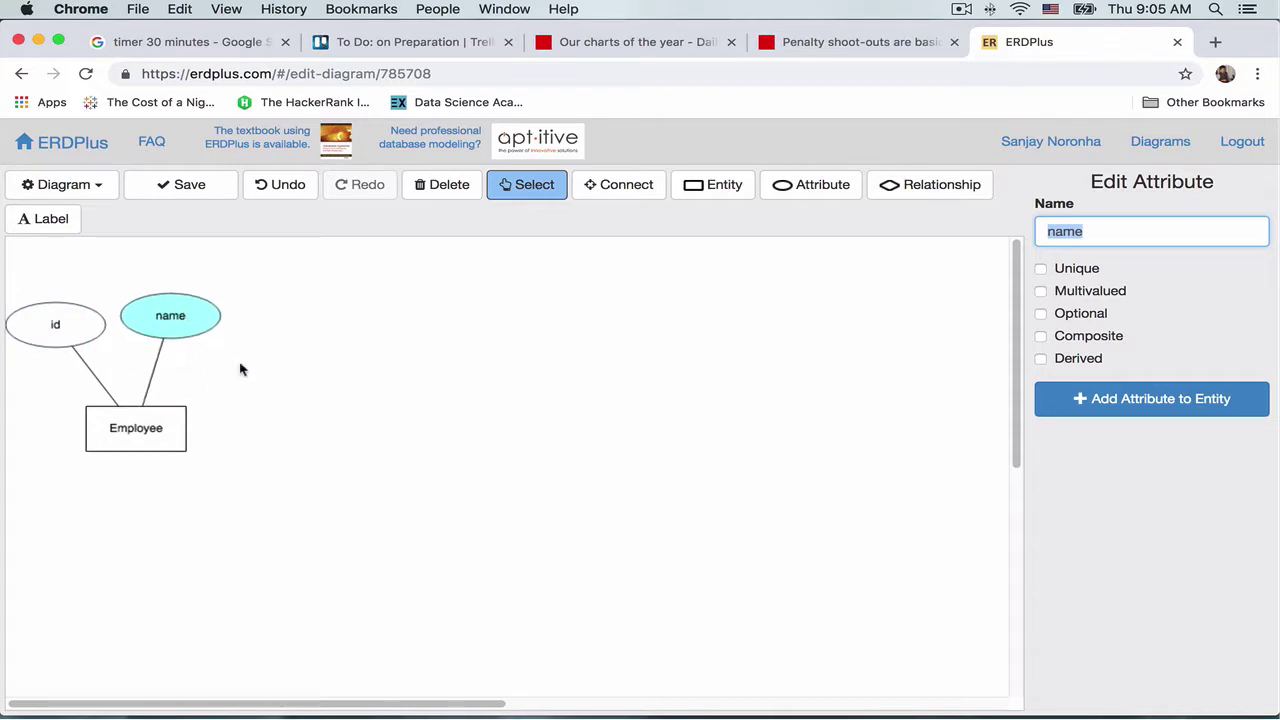
click(714, 391)
Step: Place an entity named Department on the right side of the canvas
click(712, 184)
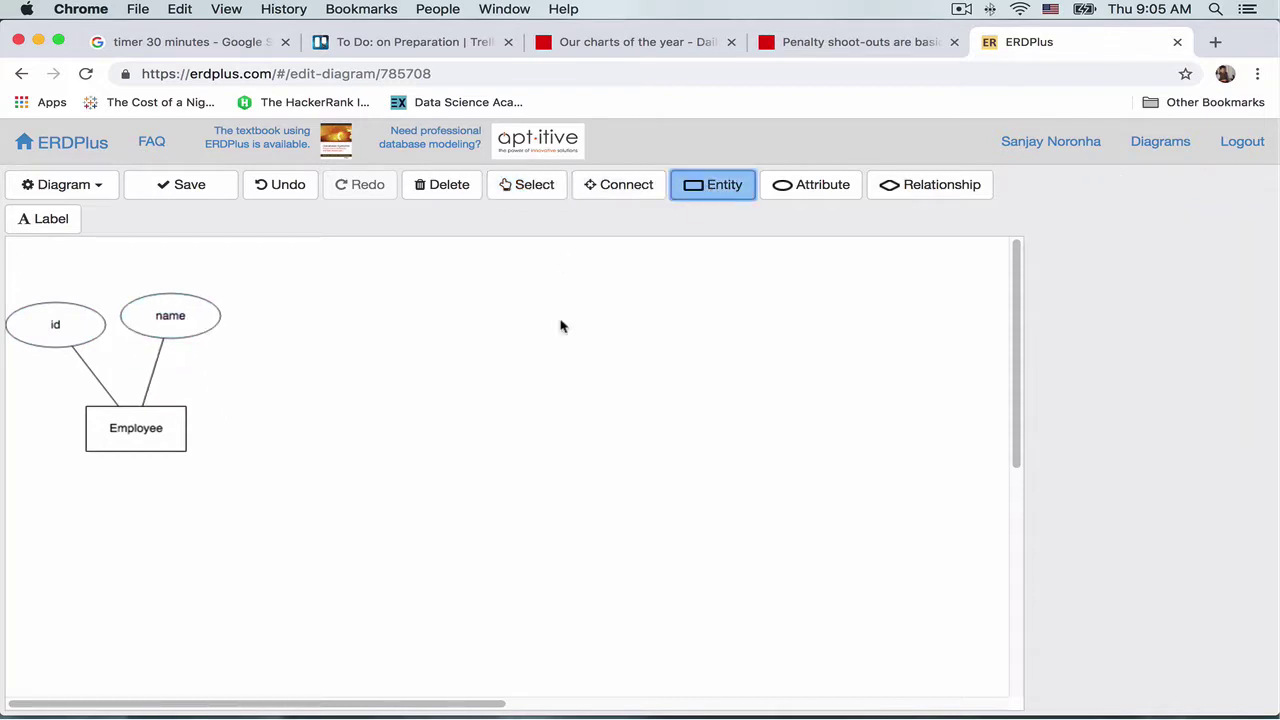
click(826, 420)
drag(824, 416, 808, 432)
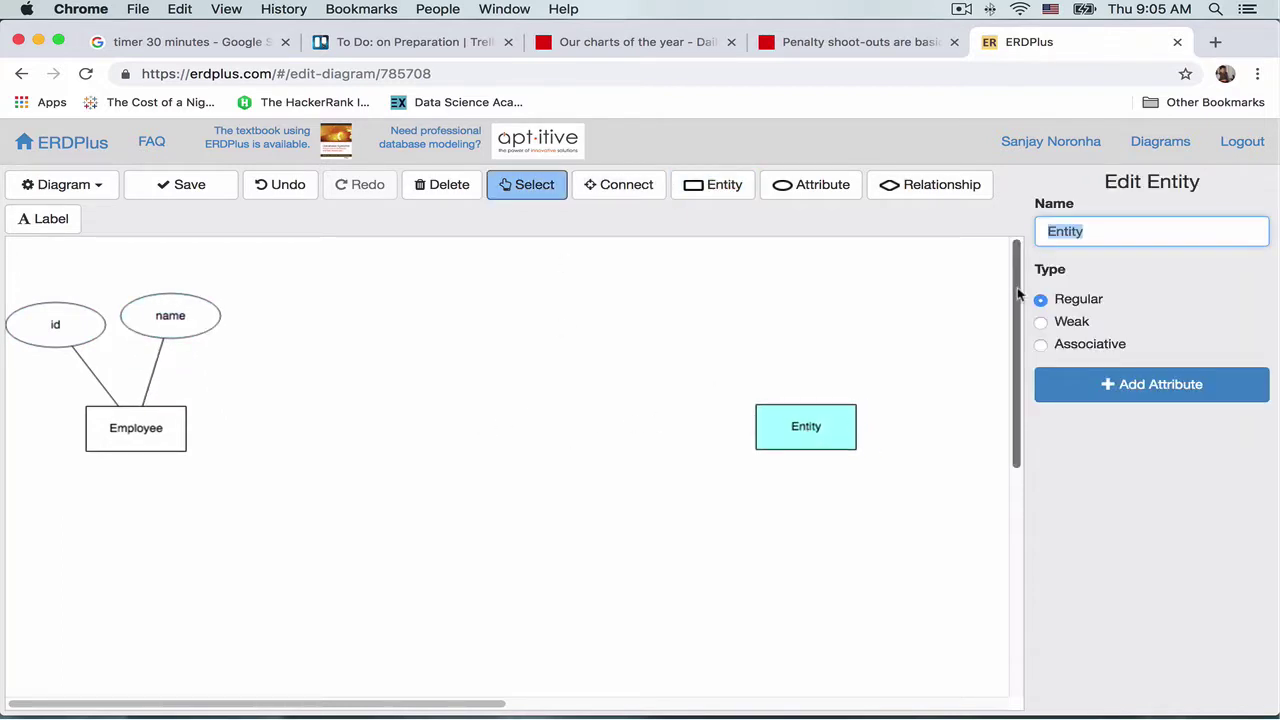
text(Depar)
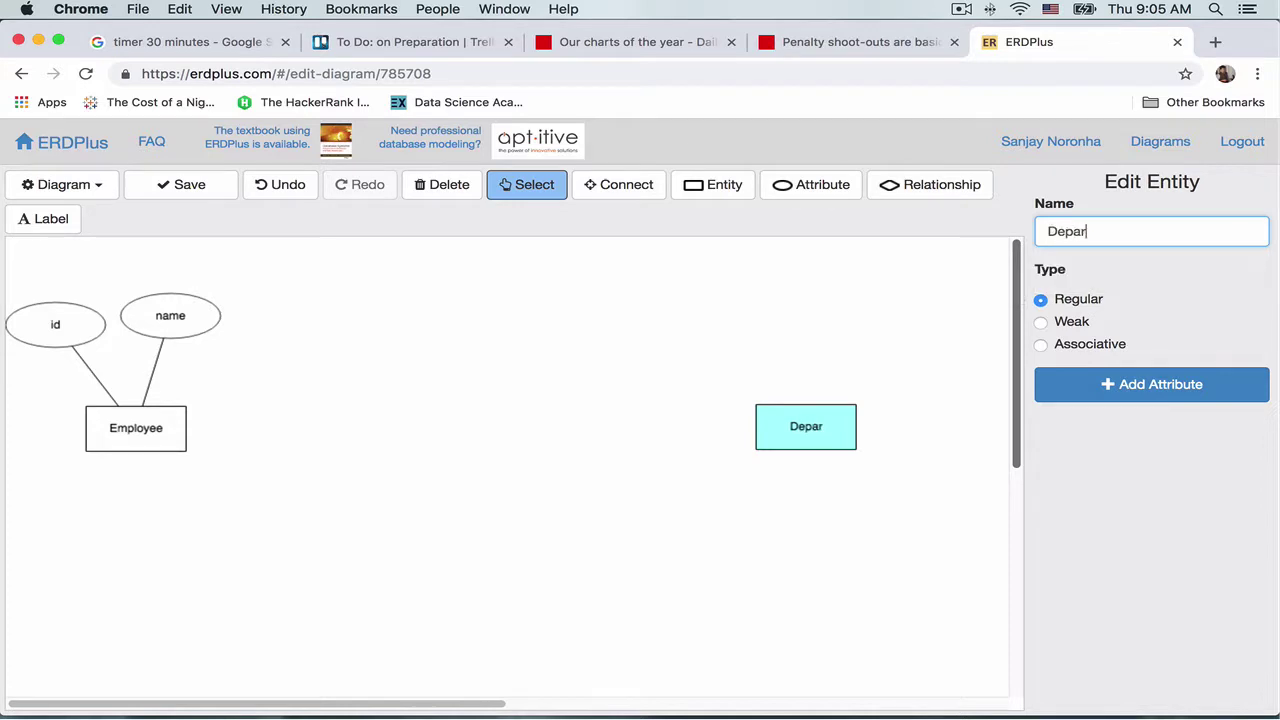
text(tment)
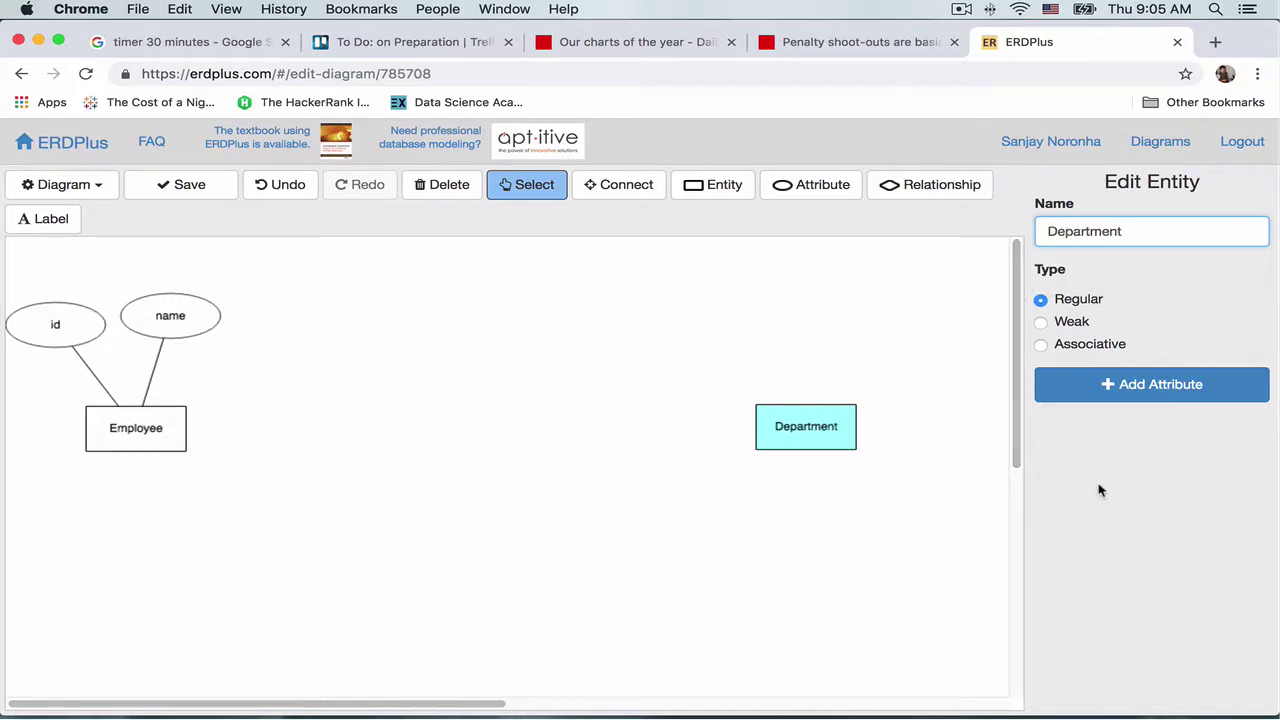
Step: Add id and name attributes to Department, moving name up and right
click(1114, 384)
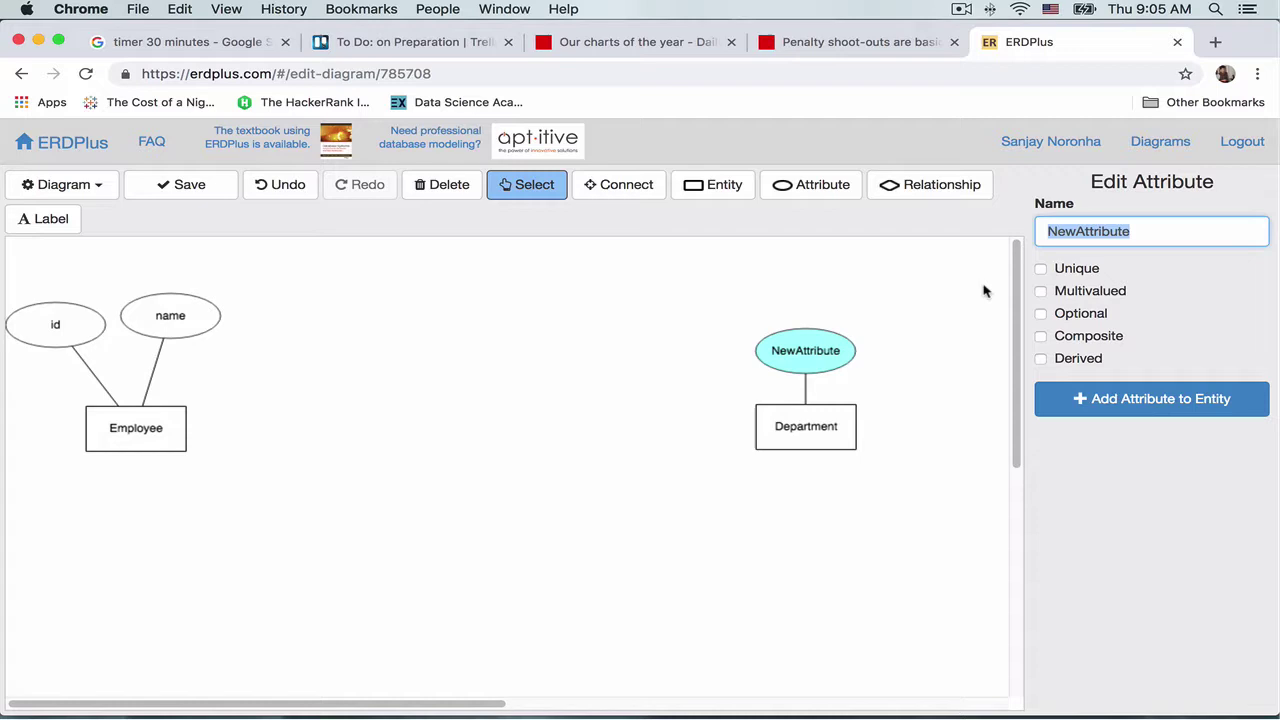
text(id)
click(1100, 398)
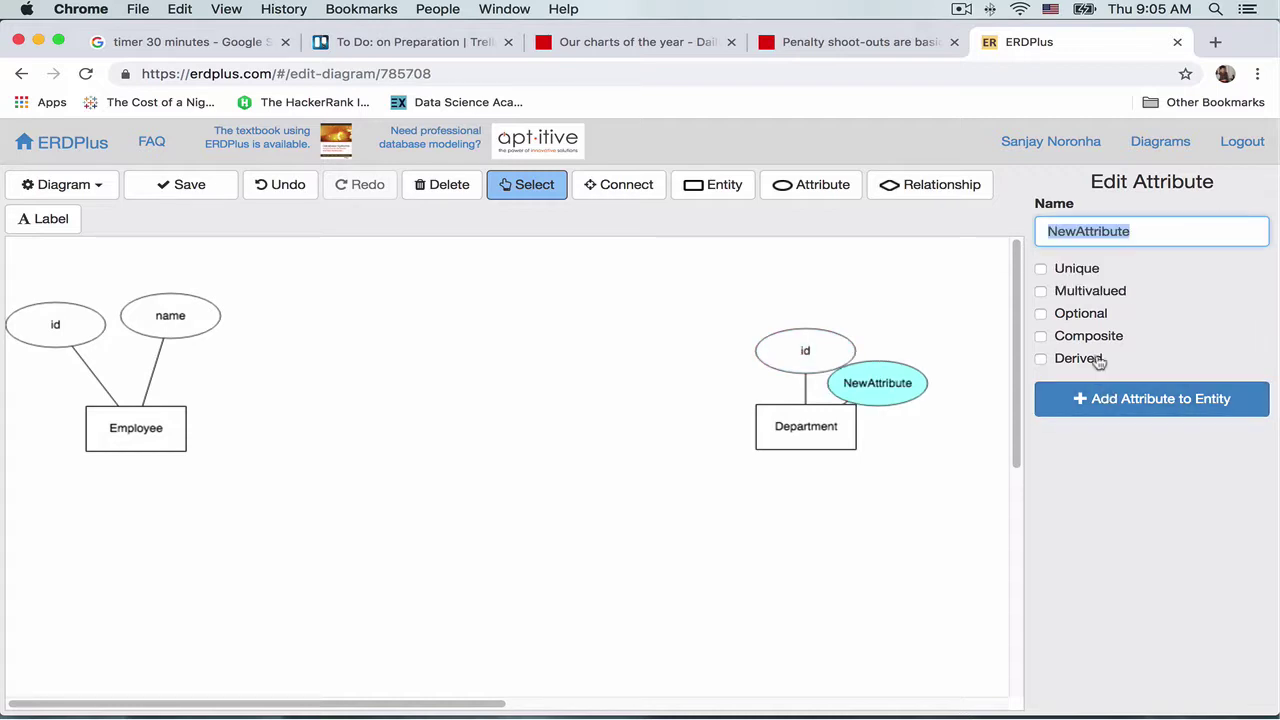
text(name)
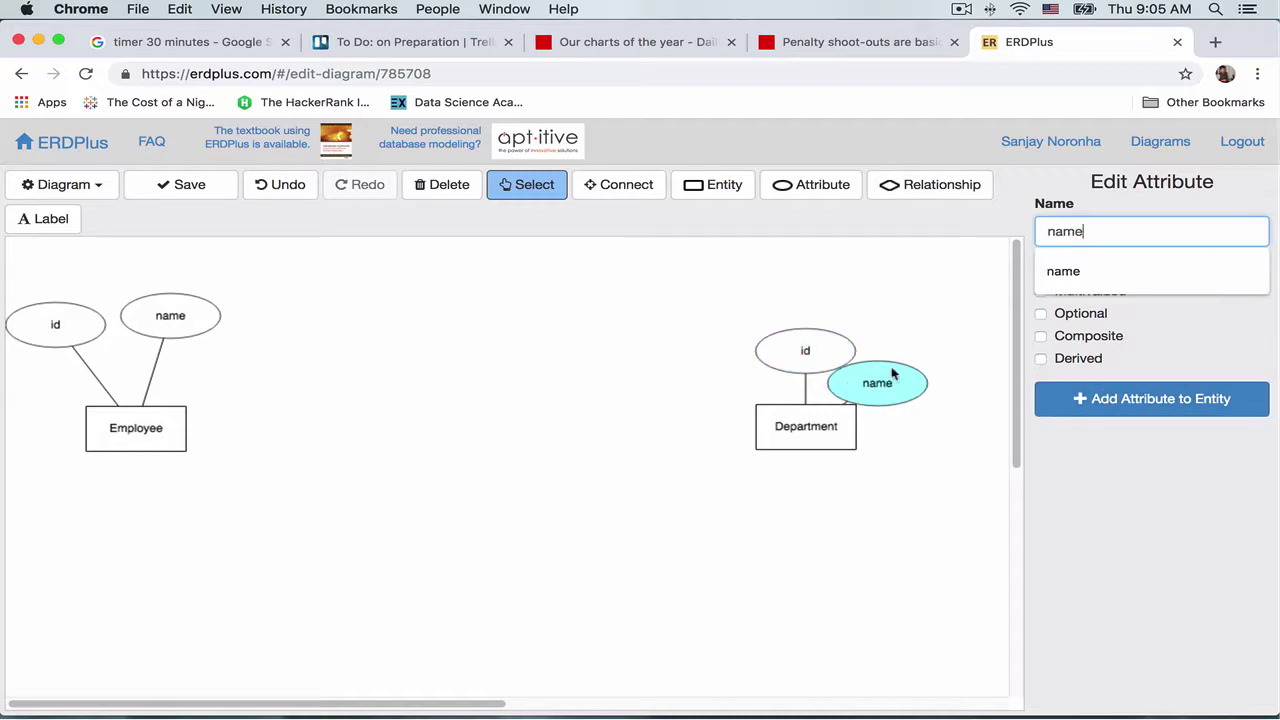
drag(893, 374, 957, 366)
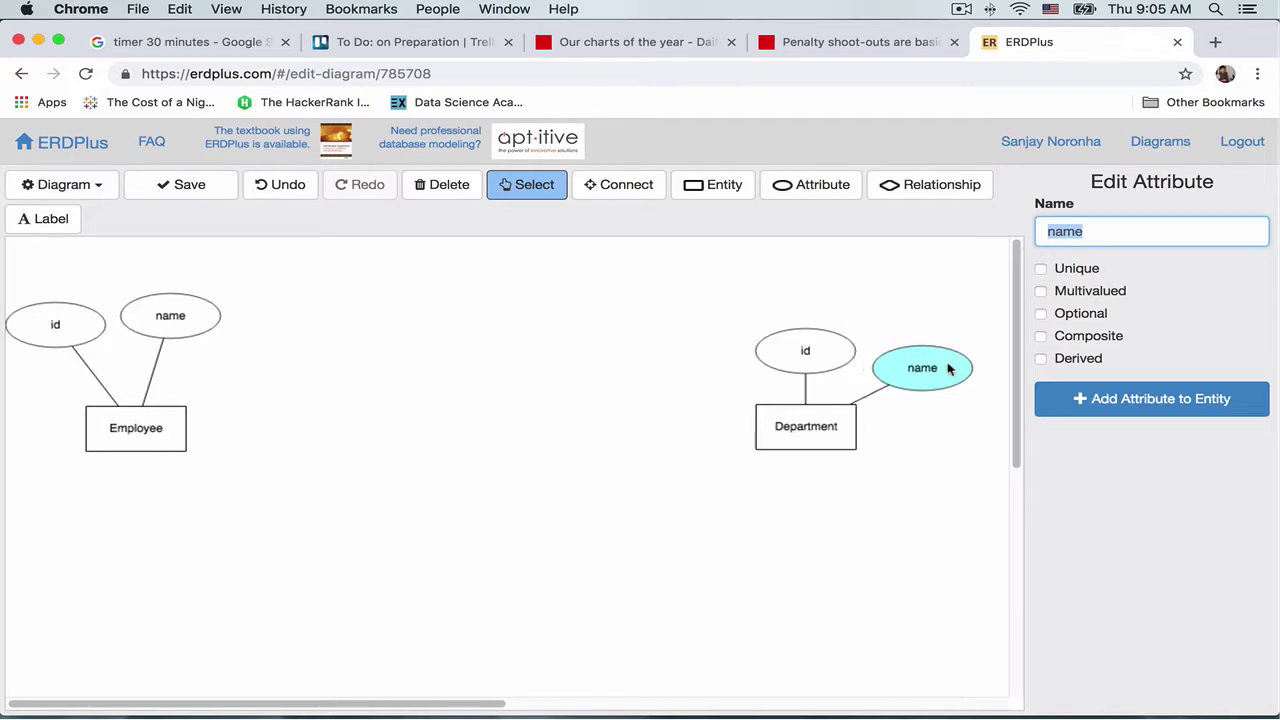
Step: Place an Emp_Dept entity mid-canvas with emp_id and dept_id attributes, dept_id below it
click(715, 188)
click(457, 414)
text(E)
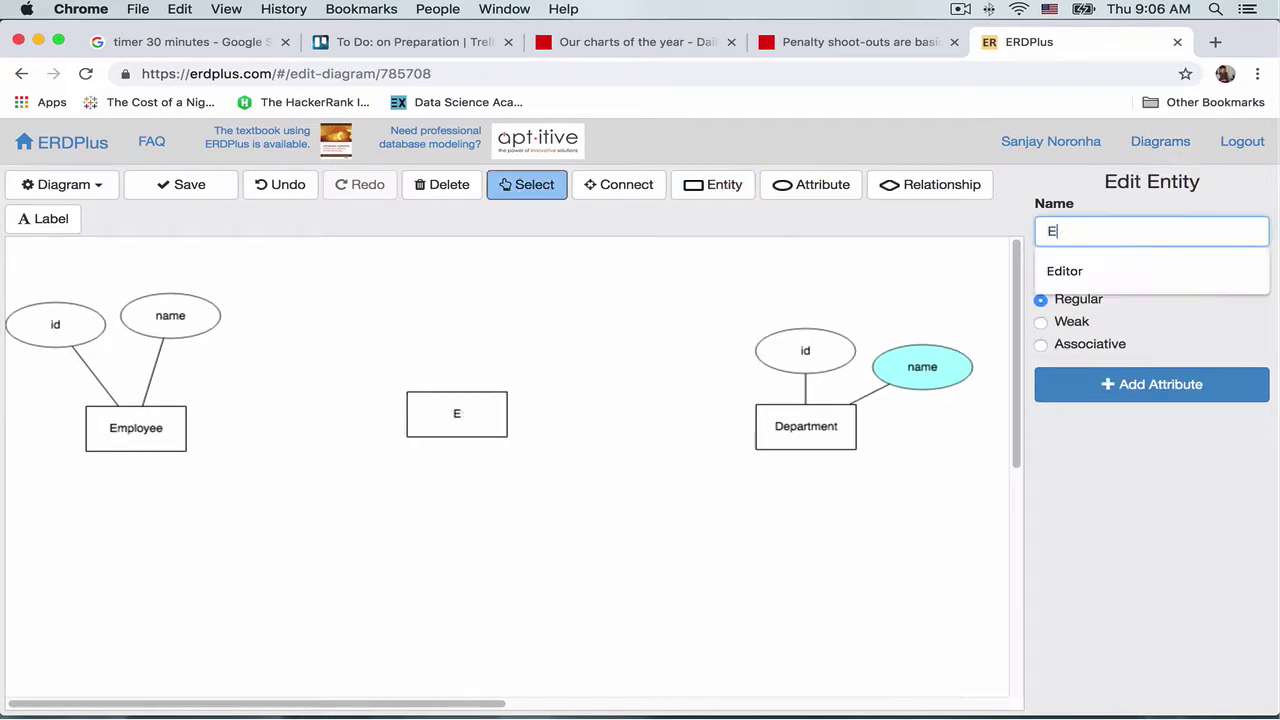
text(mp_Dept)
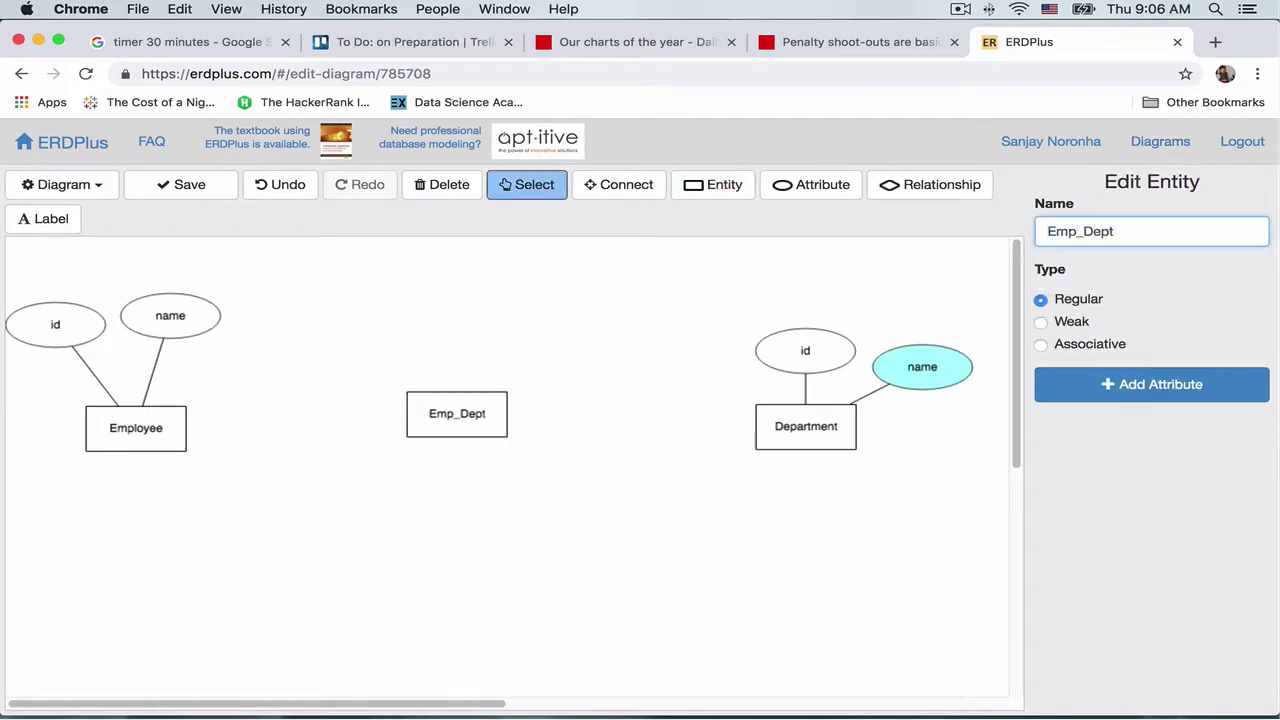
click(505, 424)
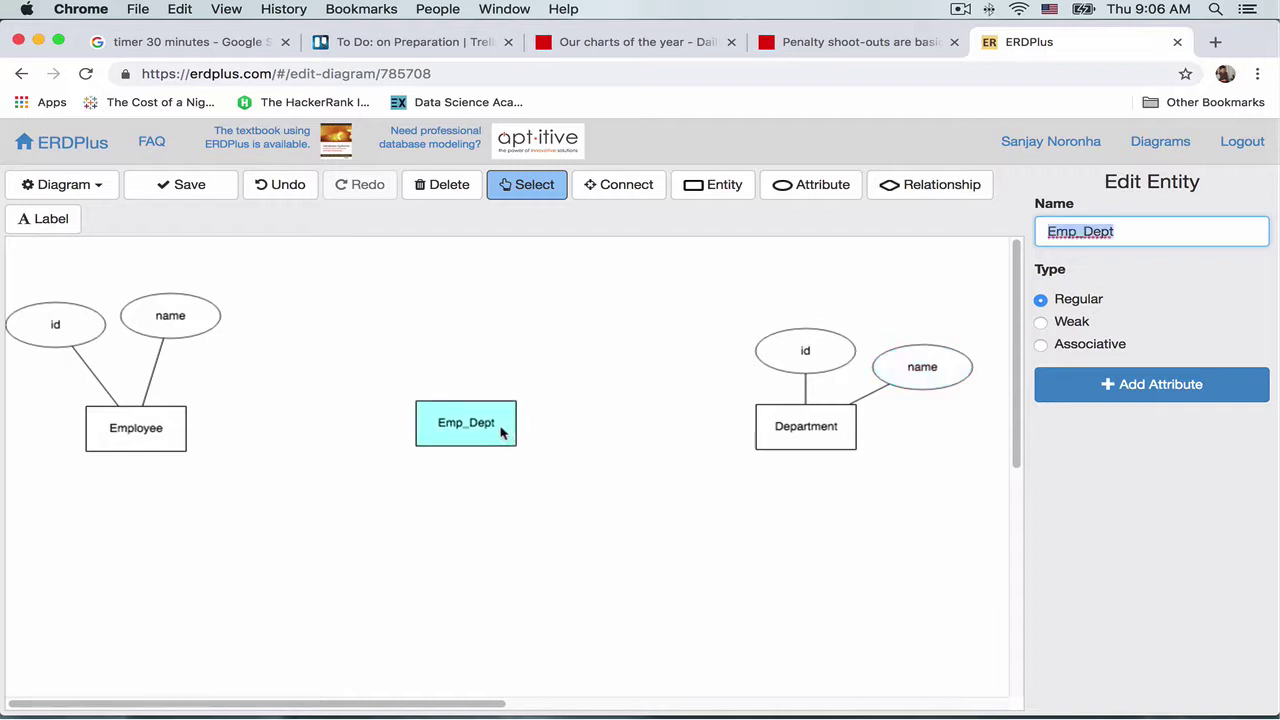
click(1082, 384)
text(emp_id)
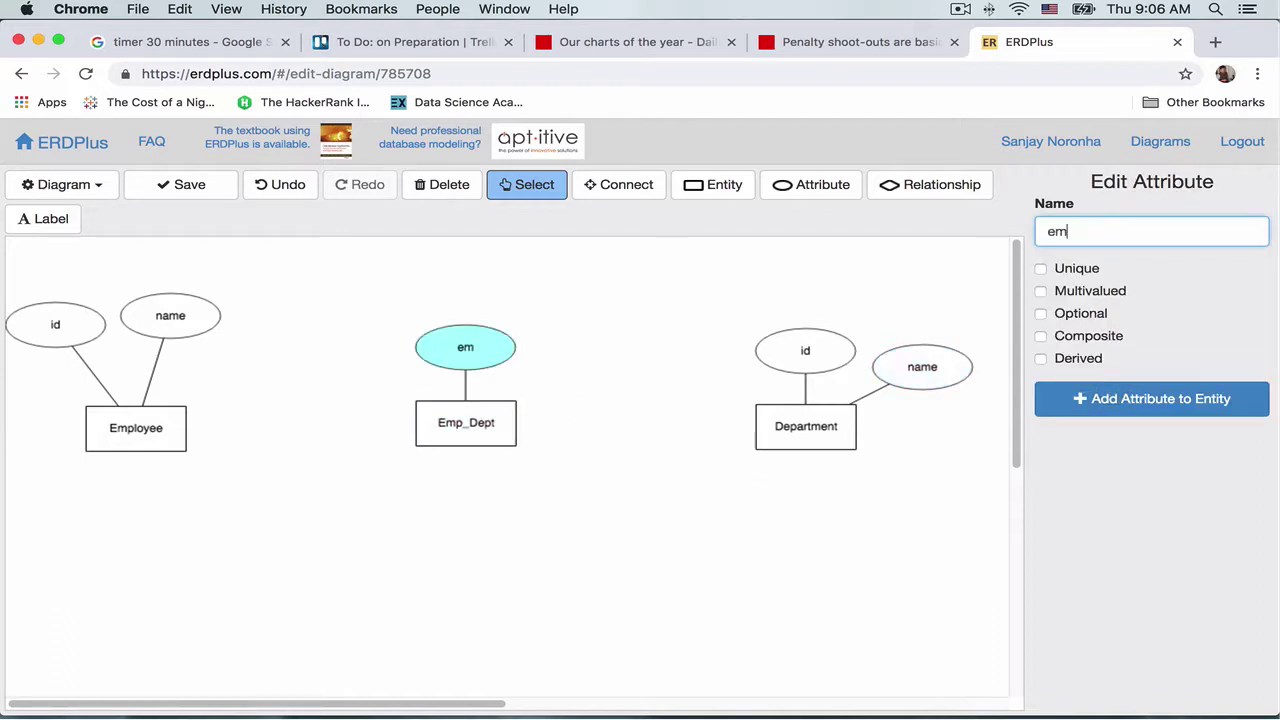
click(1205, 398)
text(dept_id)
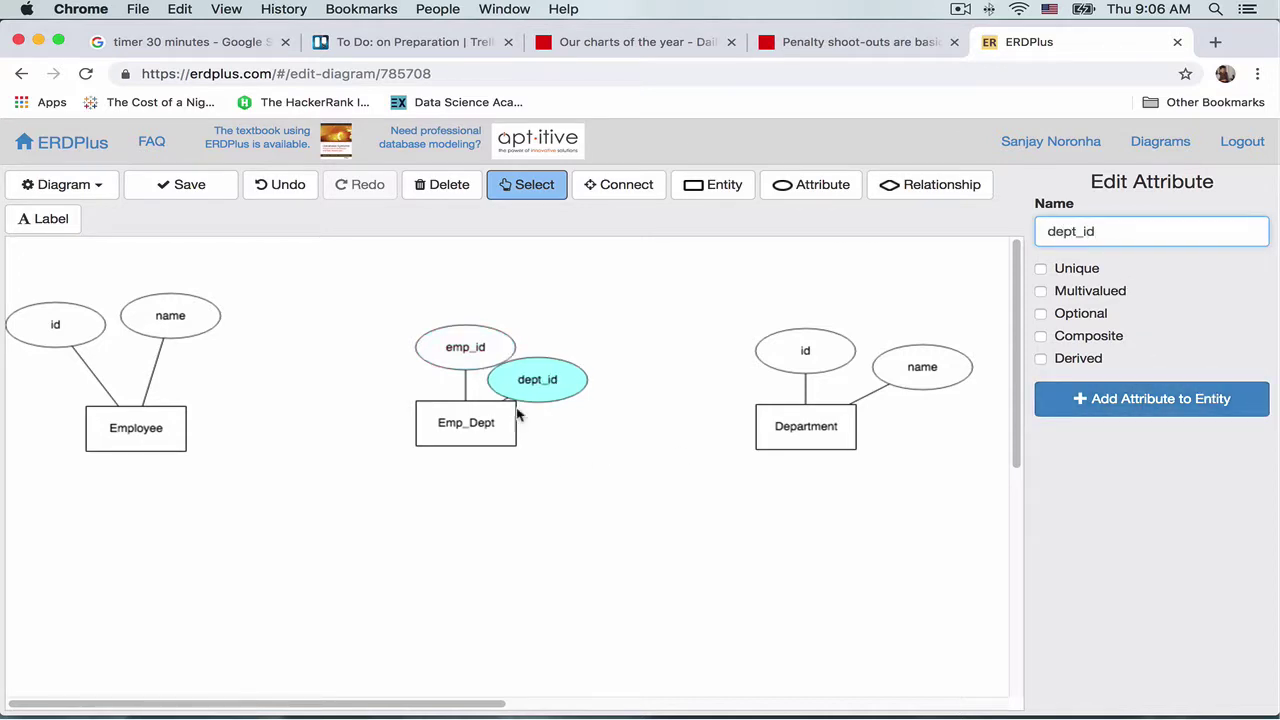
drag(545, 393, 470, 516)
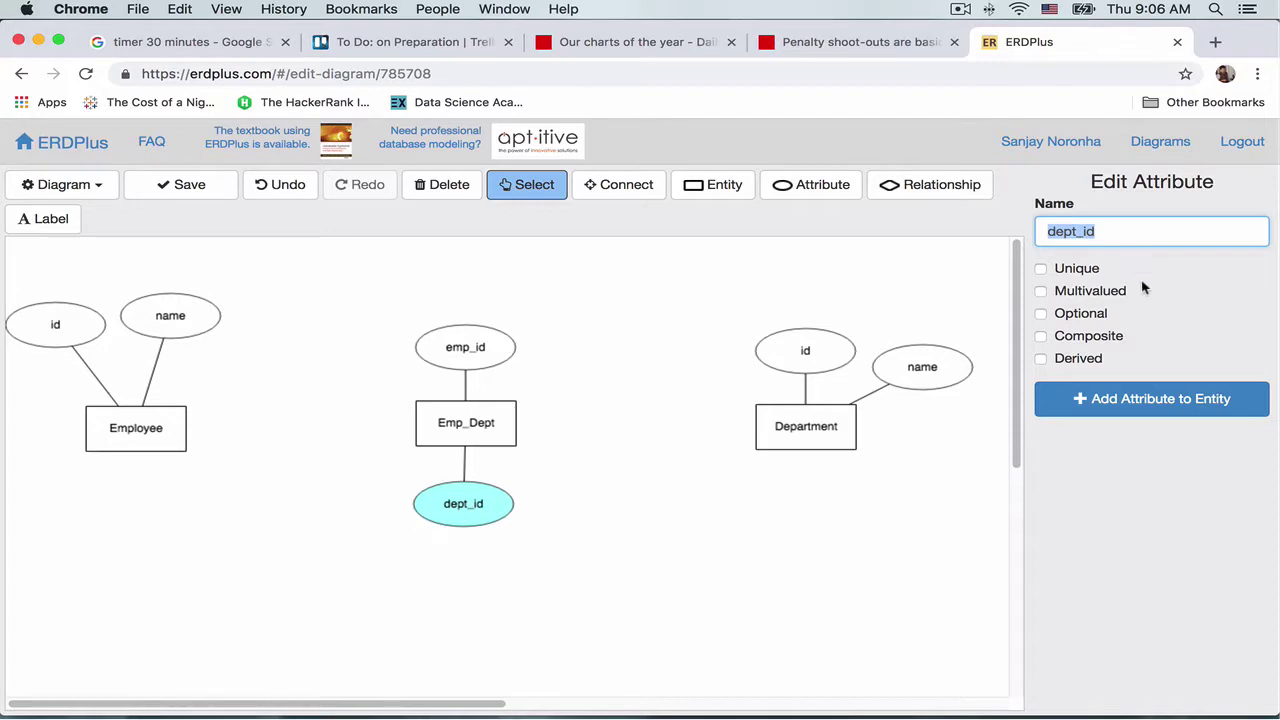
Step: Add start_date above and end_date below Emp_Dept as attributes
click(1134, 398)
text(start)
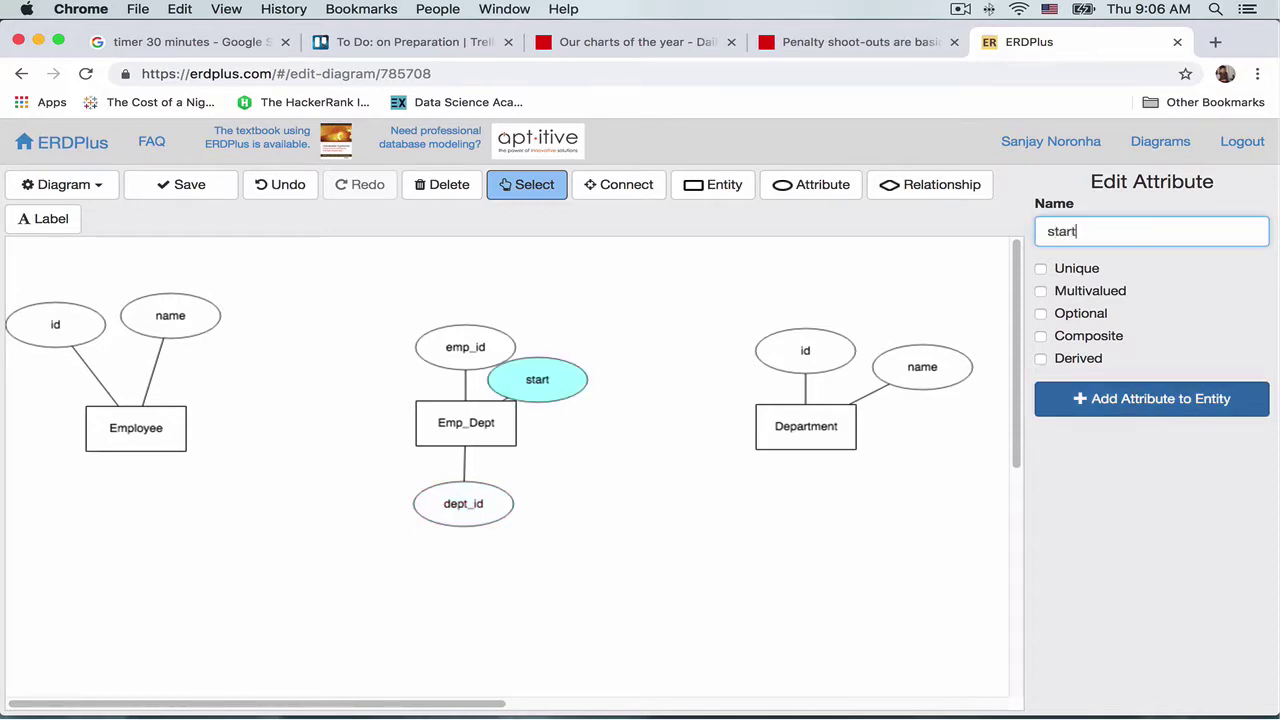
text(_date)
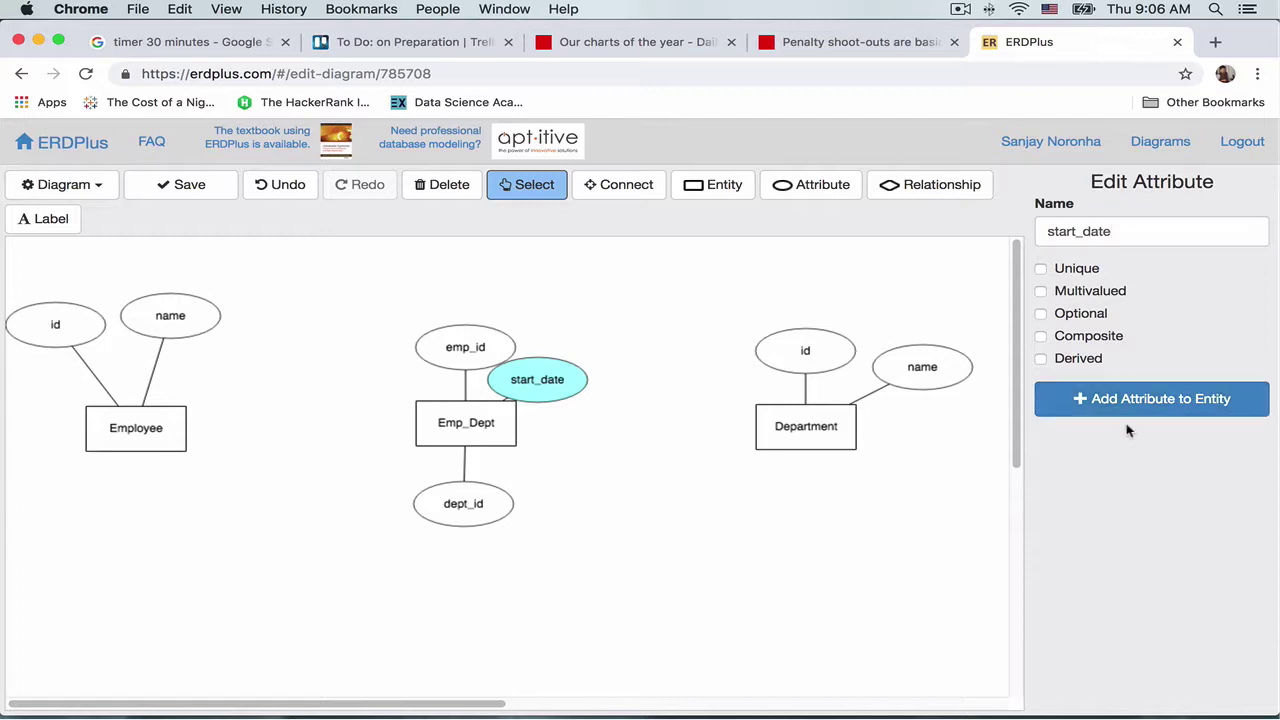
click(1127, 399)
text(end_date)
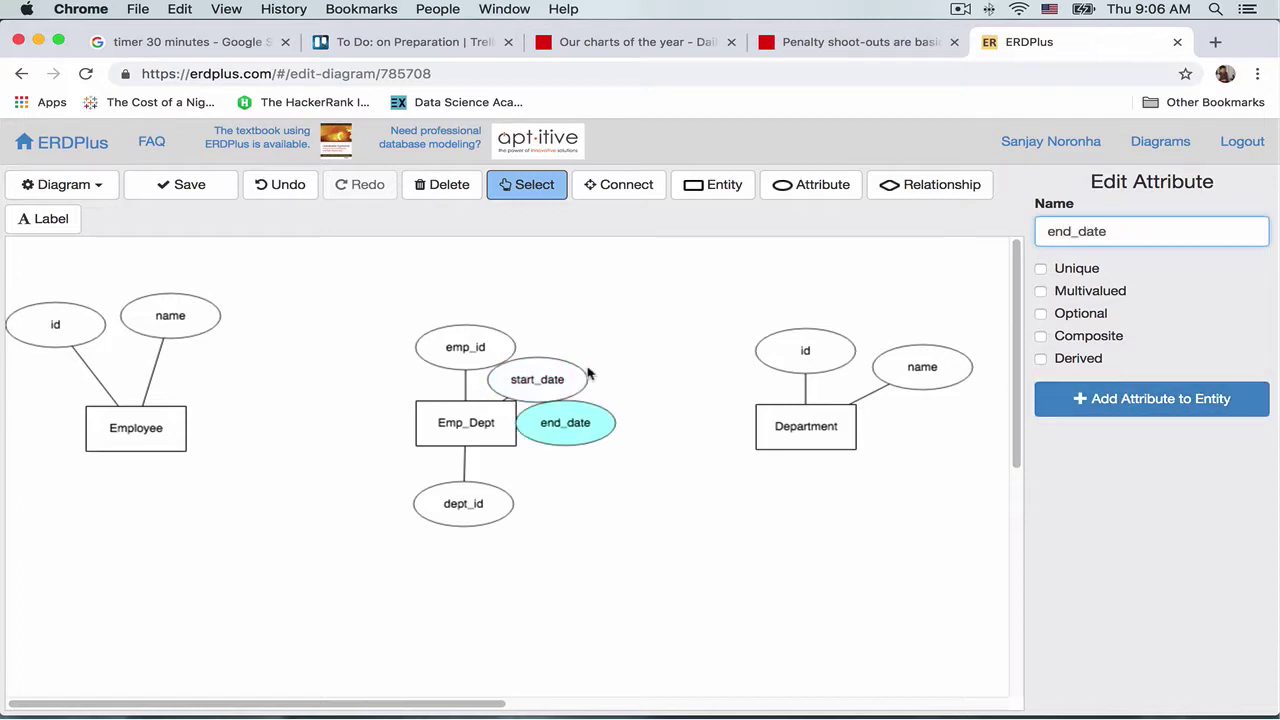
drag(565, 438, 582, 527)
drag(555, 385, 578, 320)
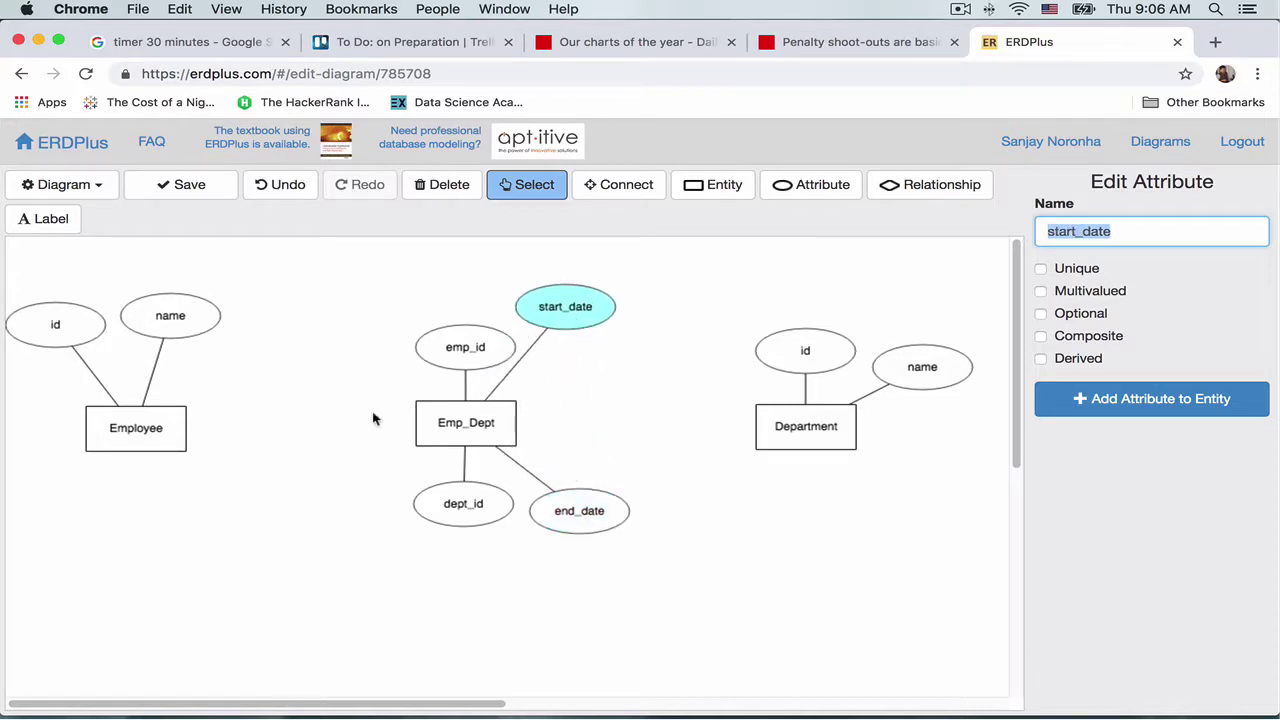
Step: Add a relationship joining Employee and Emp_Dept, and raise Employee's id attribute
click(922, 185)
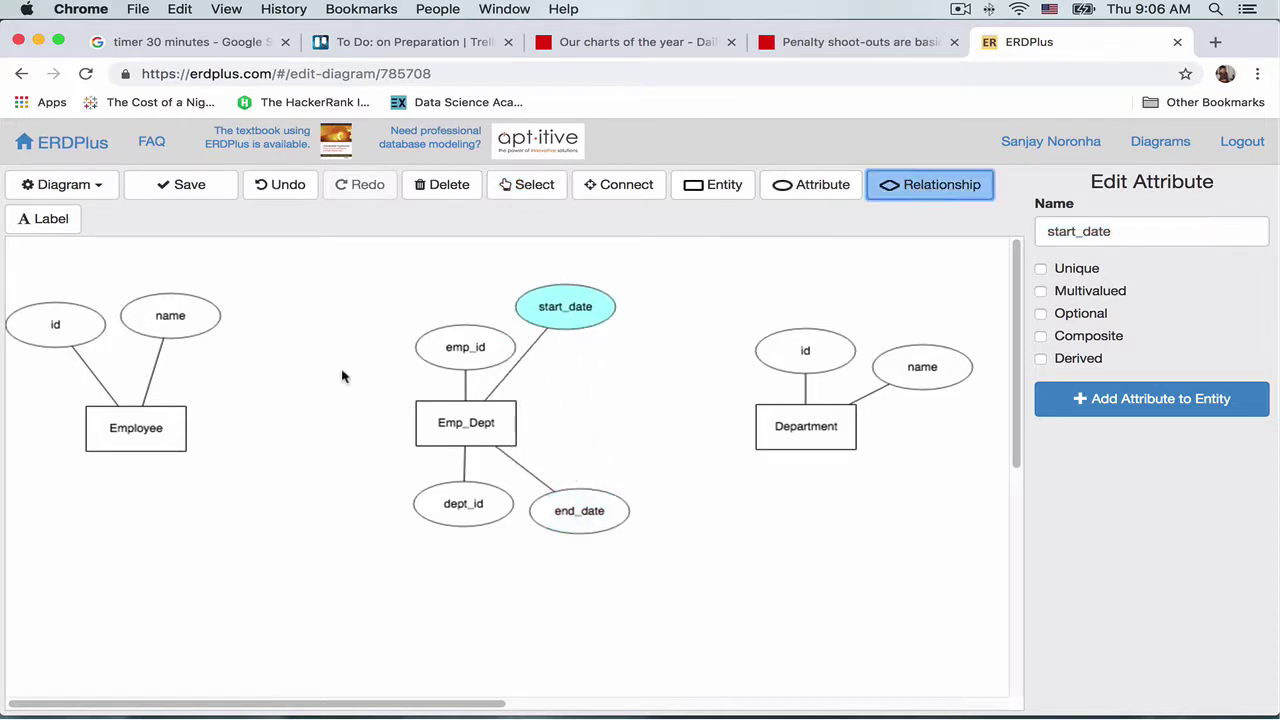
click(290, 422)
click(1103, 331)
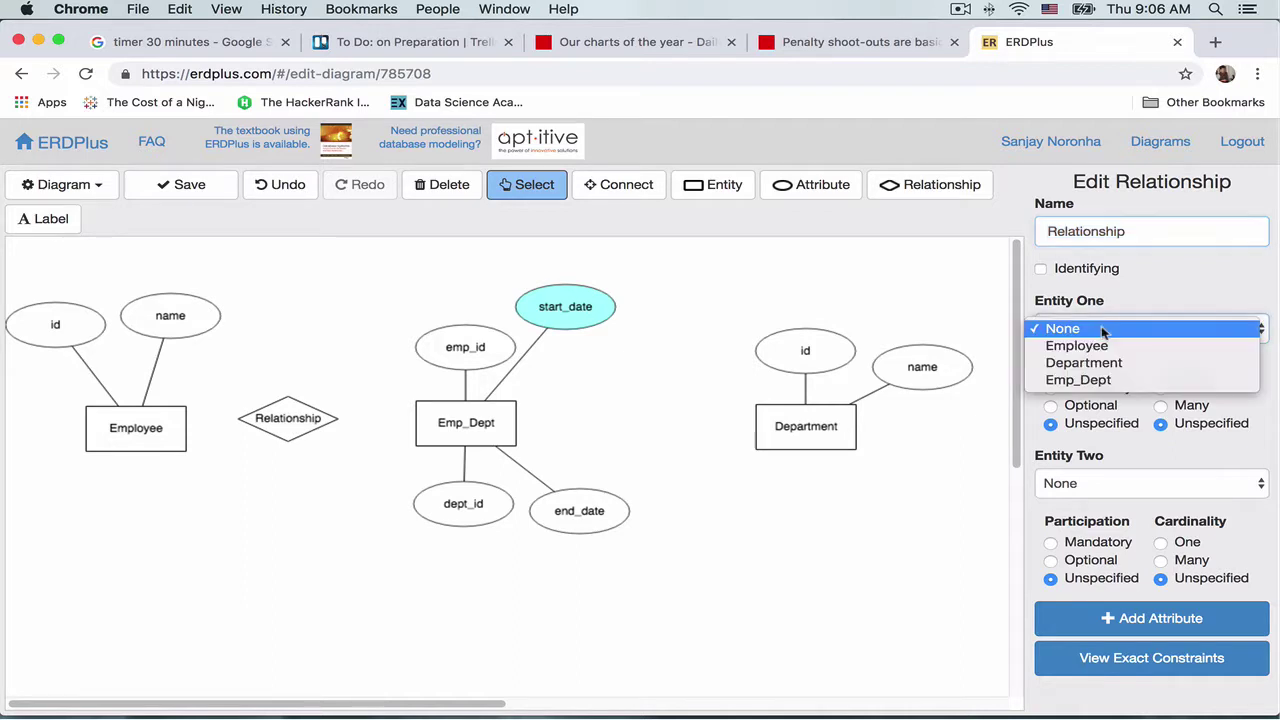
click(1078, 346)
click(1100, 483)
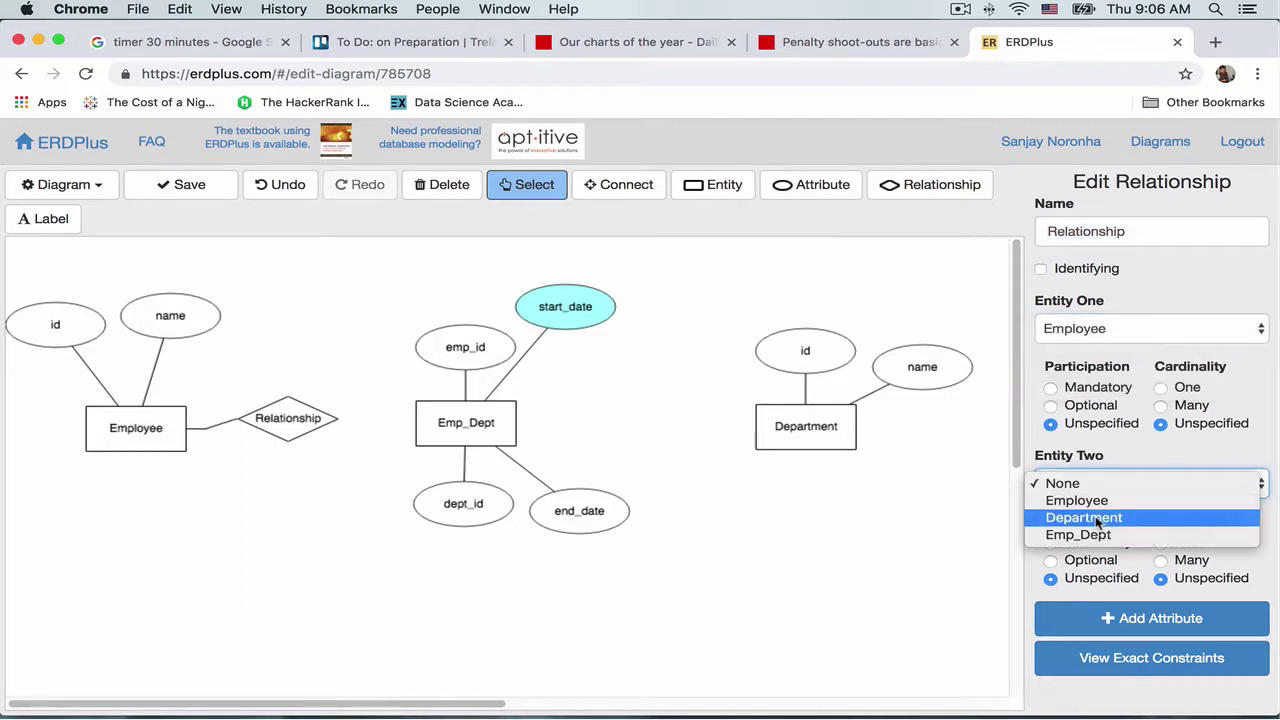
click(1085, 538)
drag(299, 428, 305, 438)
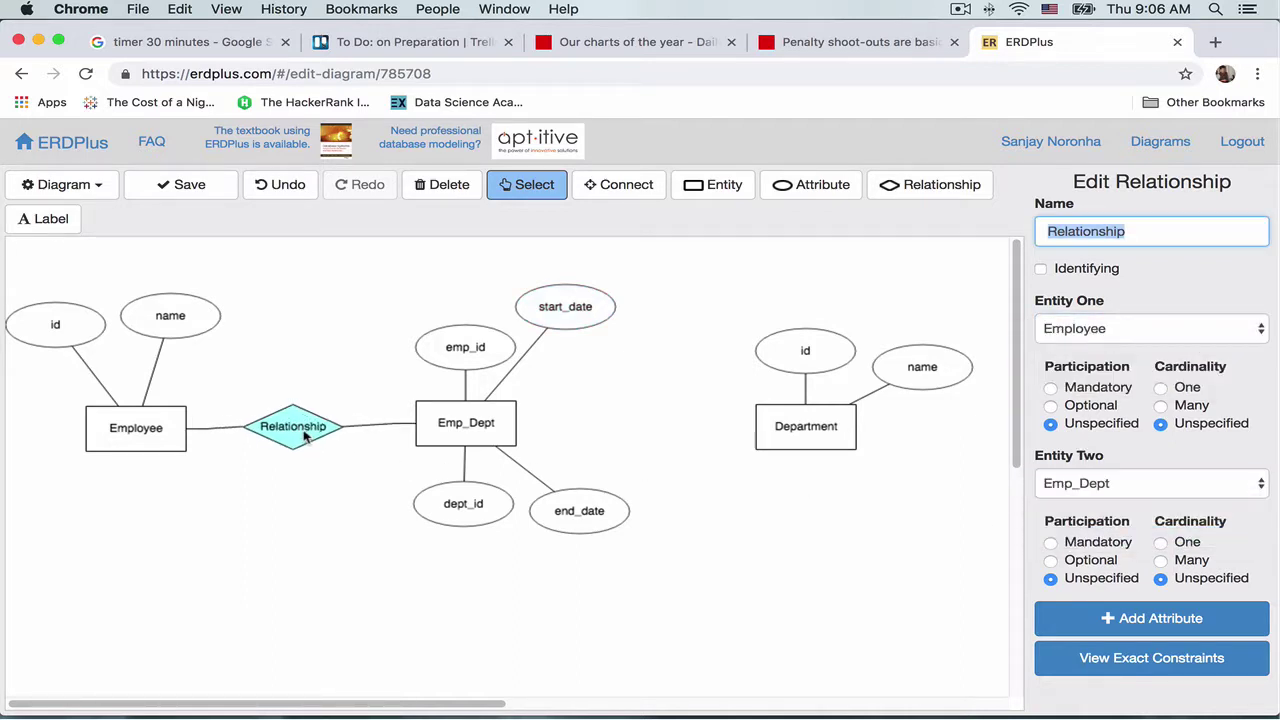
click(158, 425)
drag(67, 315, 88, 276)
click(296, 640)
Step: Set the relationship cardinalities to Many on Employee and One on Emp_Dept
click(296, 432)
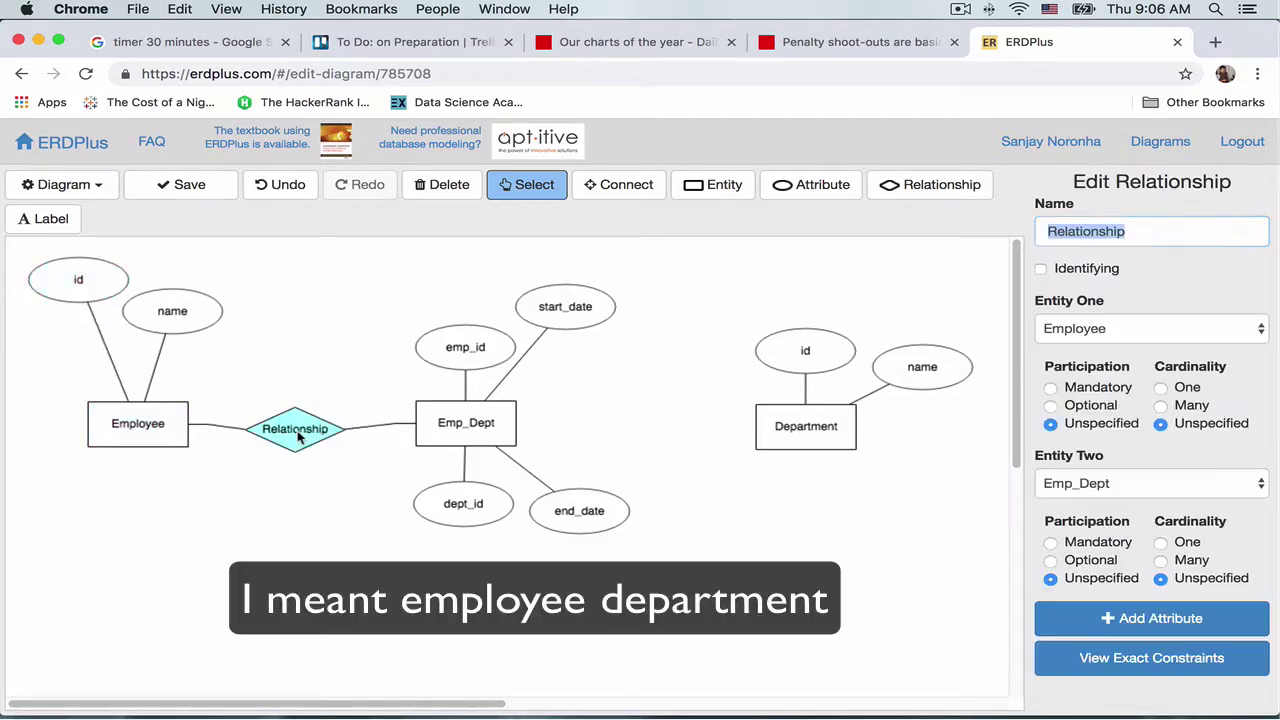
click(1177, 409)
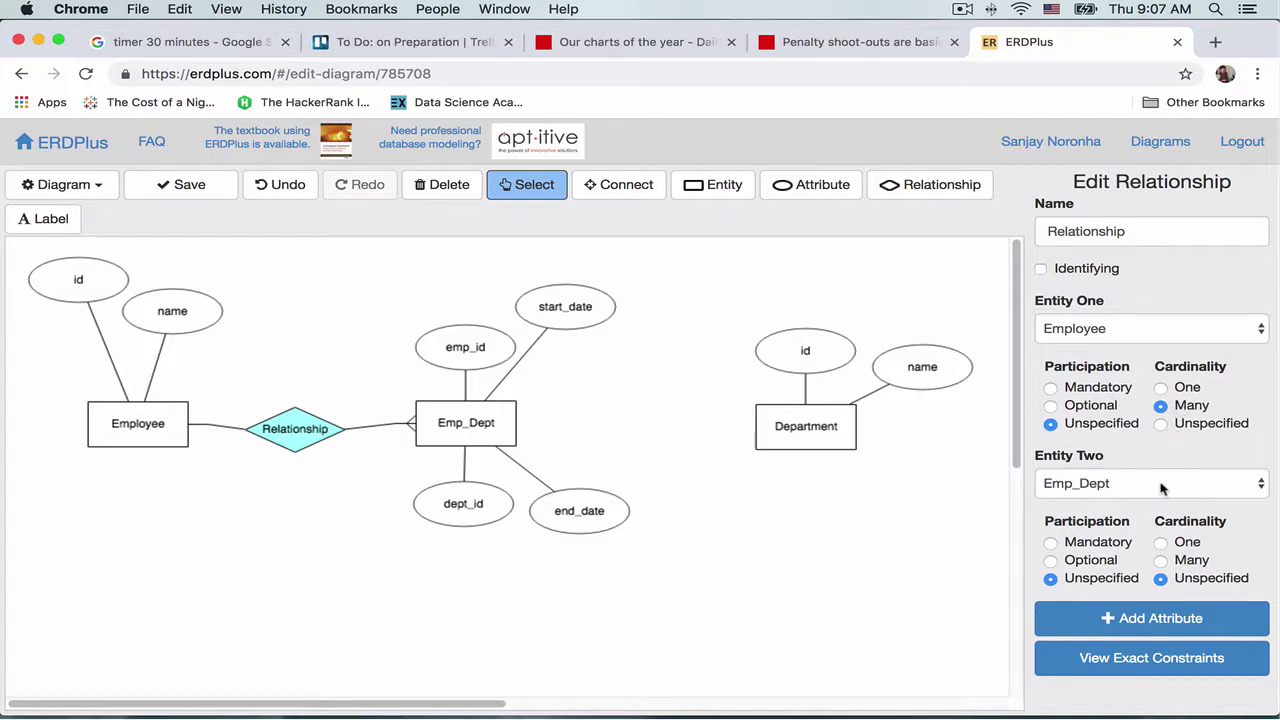
click(1188, 542)
click(893, 192)
Step: Place a relationship joining Emp_Dept (cardinality One) to Department (cardinality Many)
click(628, 415)
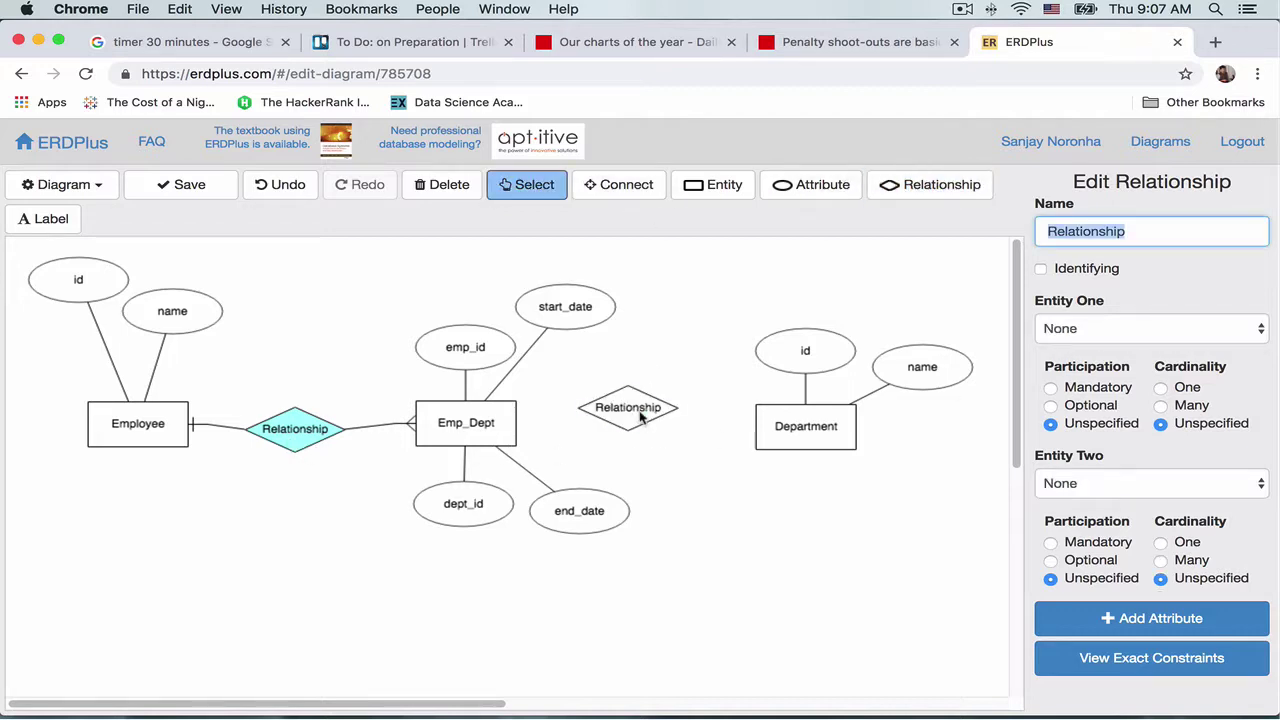
click(1079, 329)
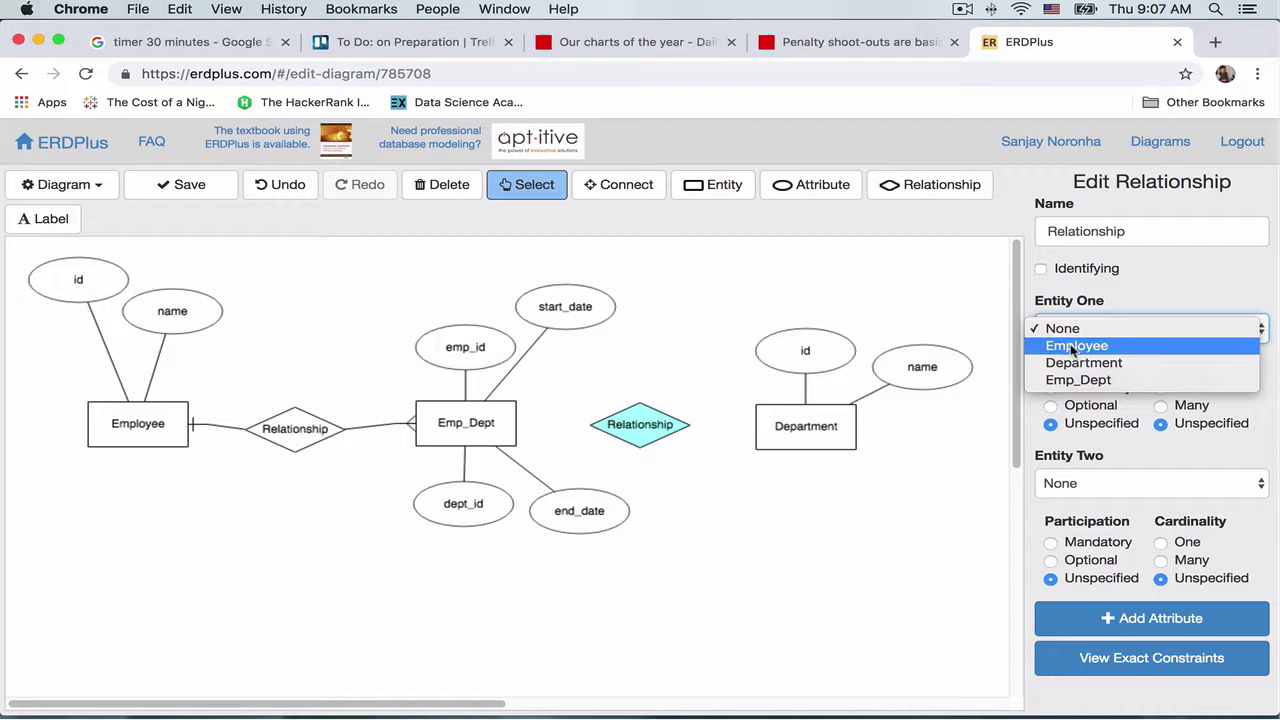
click(1078, 380)
click(1148, 483)
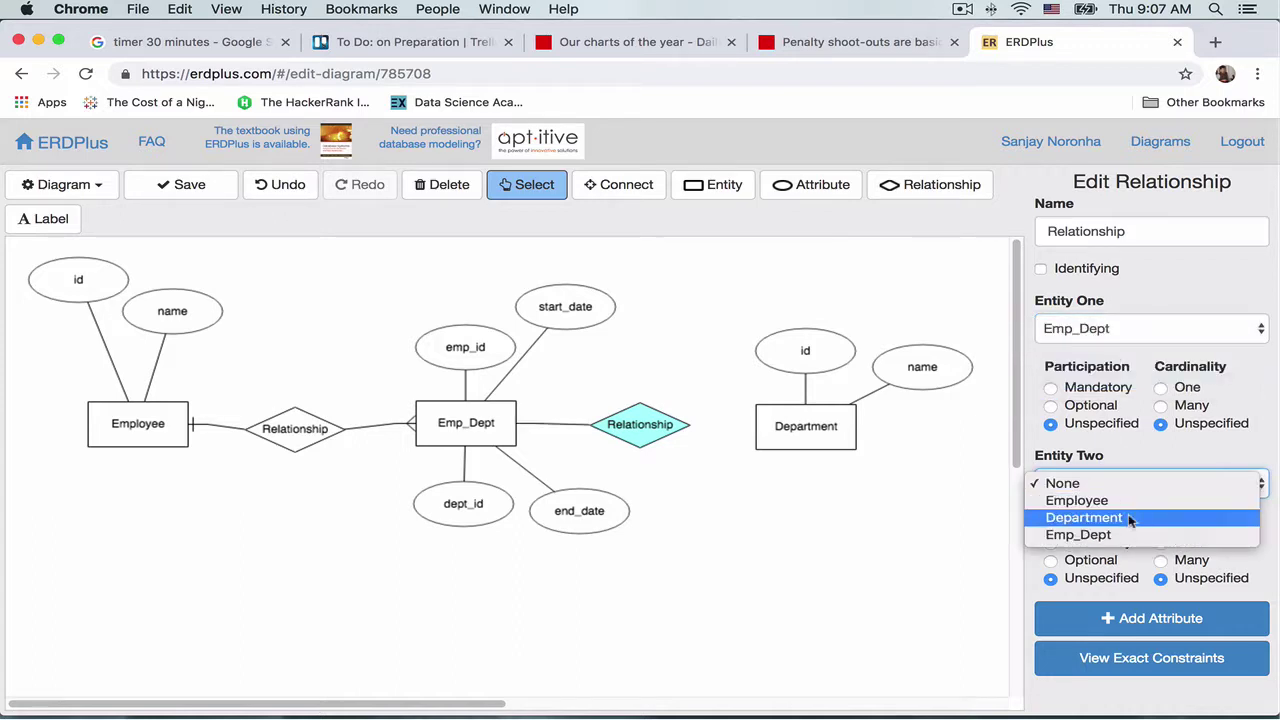
click(1131, 517)
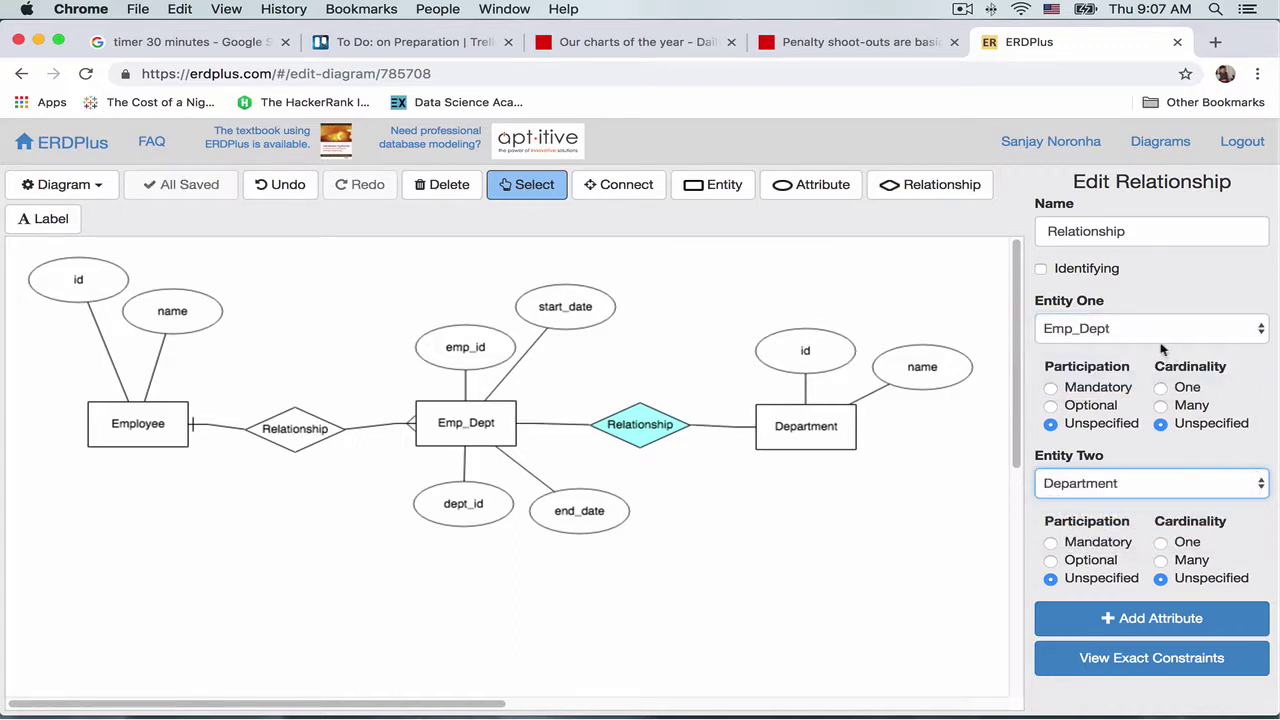
click(1161, 387)
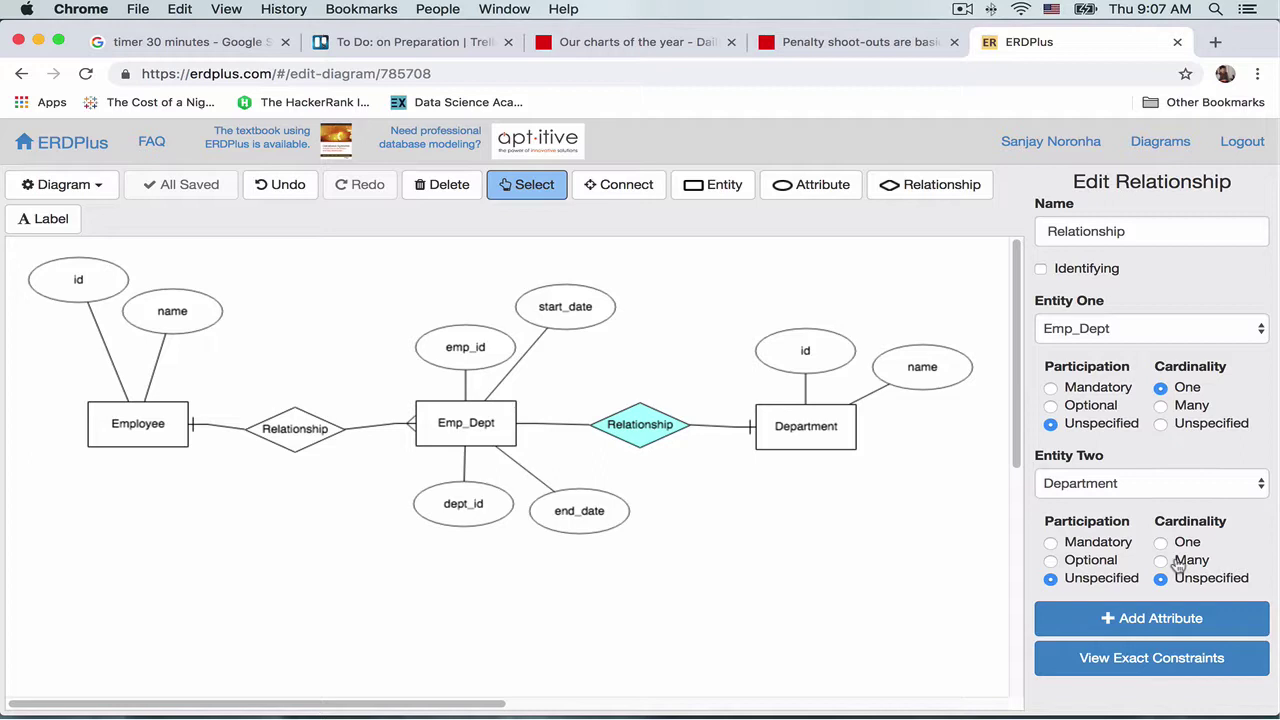
click(1161, 561)
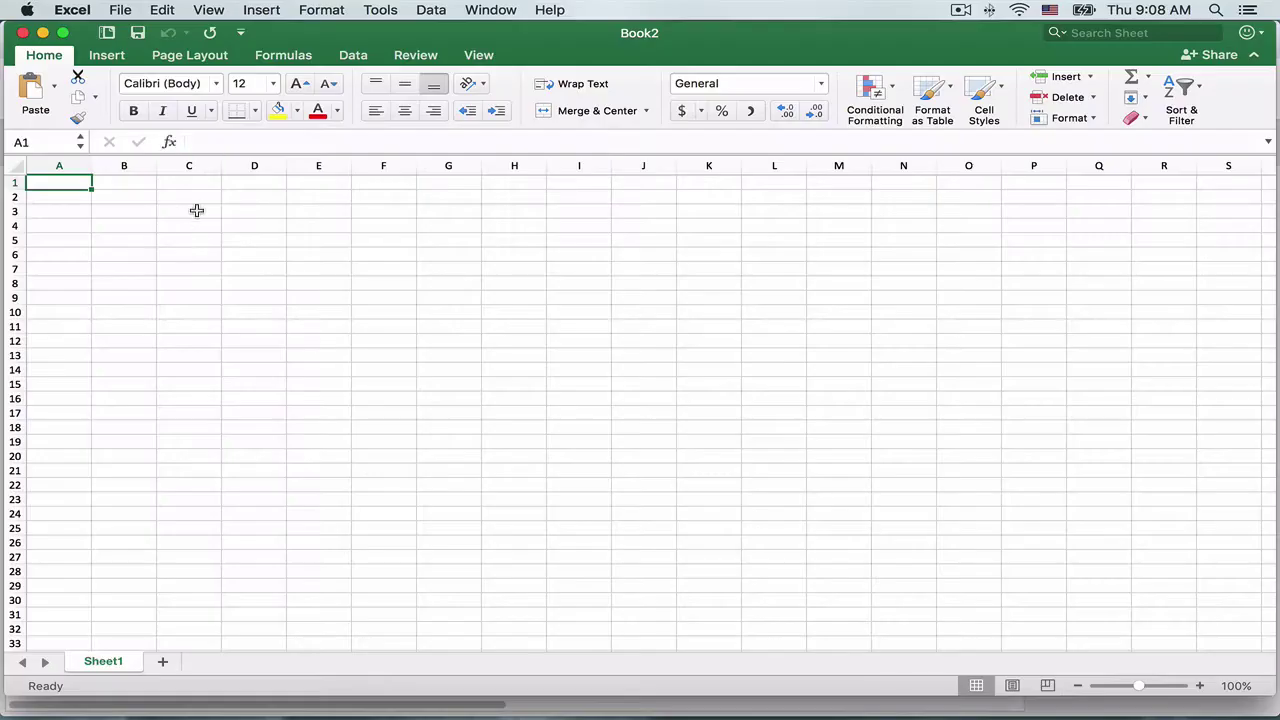
Step: Rename Sheet1 to Emp
right_click(100, 661)
click(135, 557)
text(Emp)
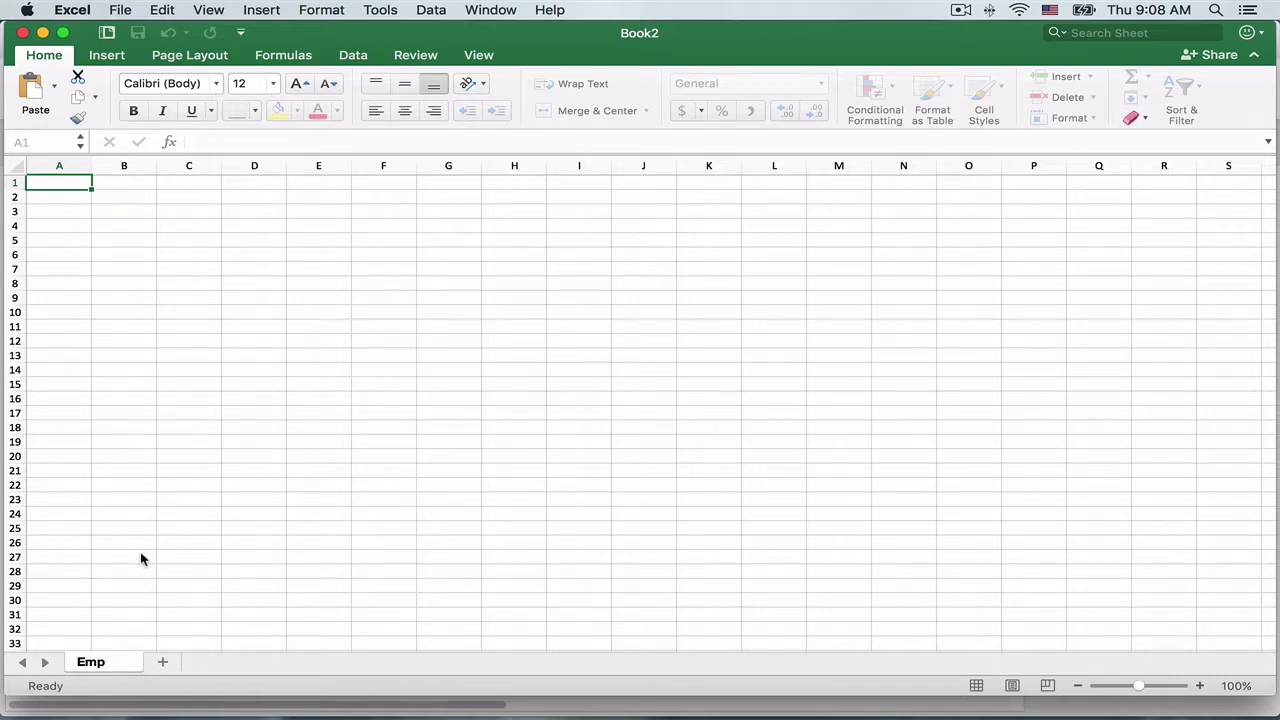
click(118, 384)
Step: Enter id and name headers and ids 1–4 in column A
click(62, 183)
text(id)
key(Tab)
text(name)
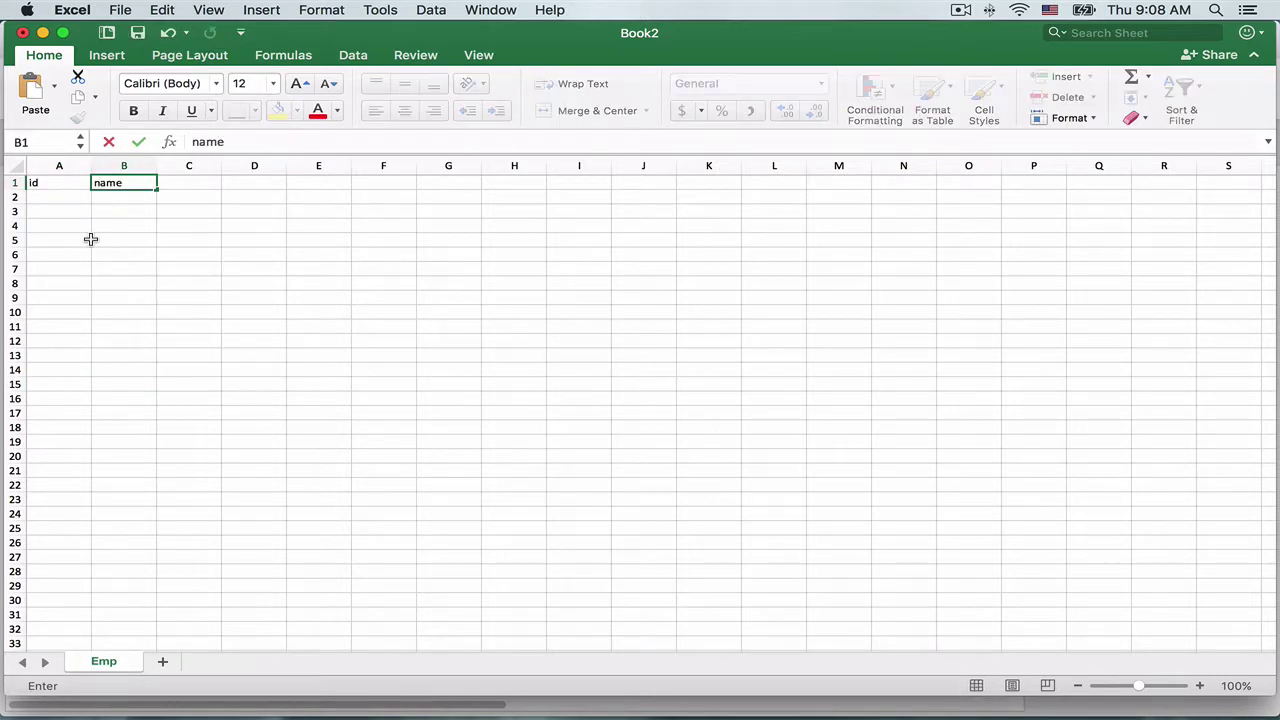
click(66, 197)
text(1 2 3 4)
Step: Fill the name column with Ali, Ben, Cathy and Dhruv
key(Up)
key(Right)
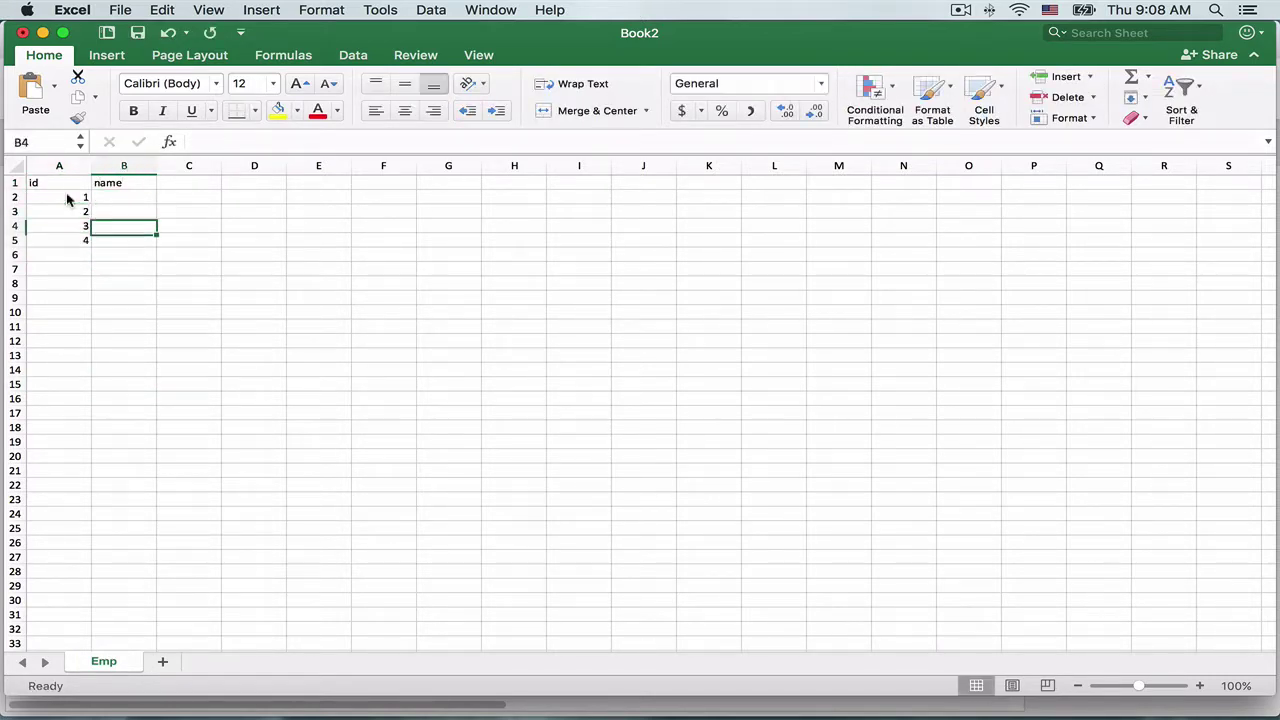
key(Up)
key(Up)
text(Ali)
key(Return)
text(B)
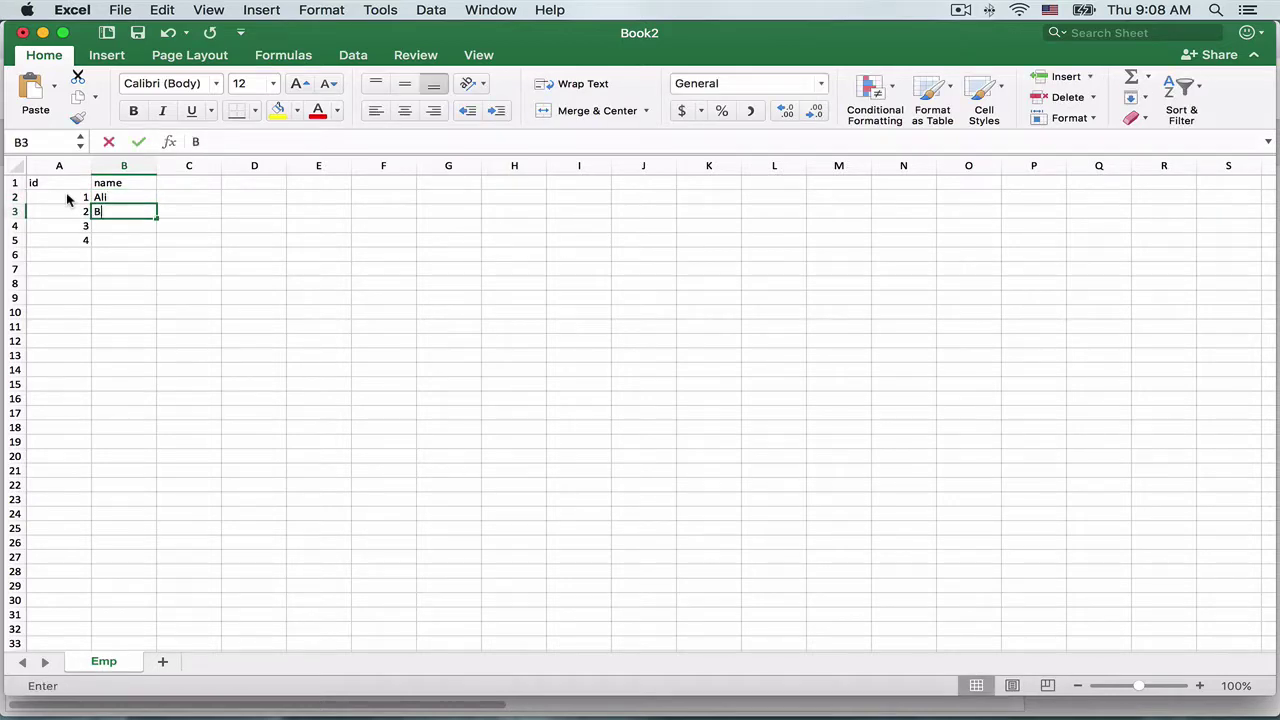
text(en)
key(Return)
text(Cathy)
key(Return)
text(D)
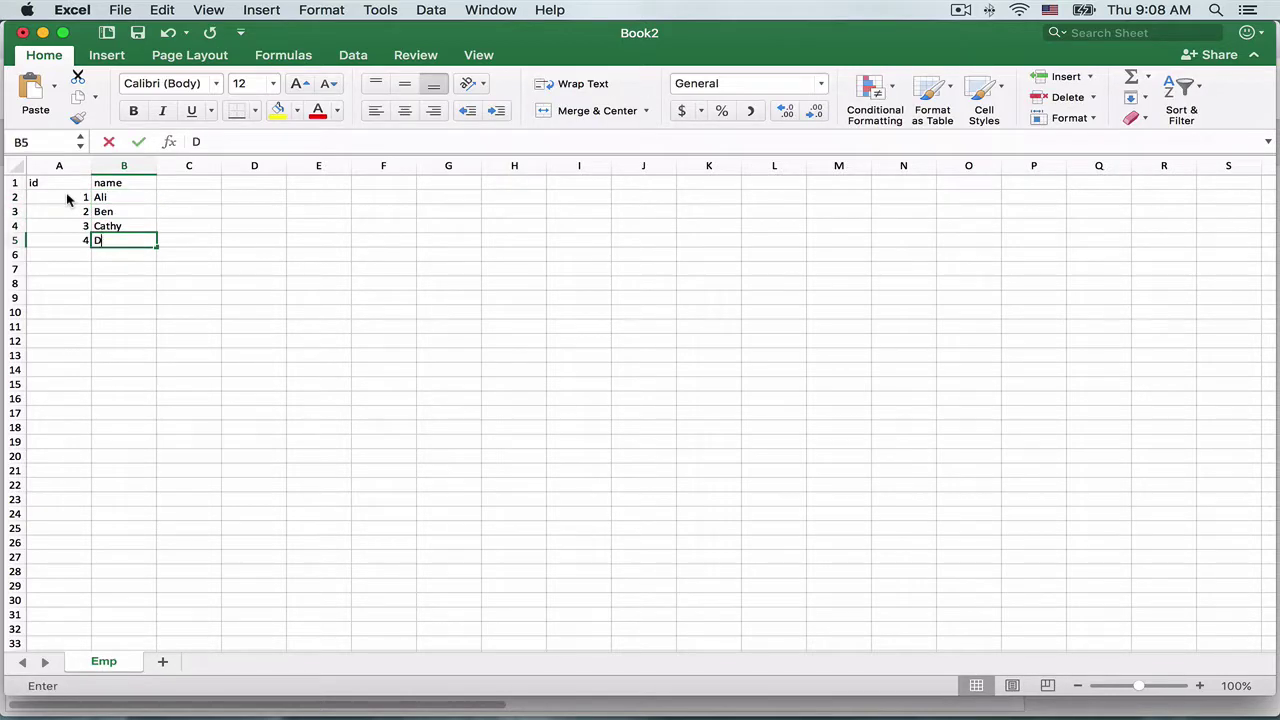
text(hruv)
click(140, 413)
Step: Centre all Emp sheet data at 14 pt font and add a new worksheet
key(super+a)
click(404, 110)
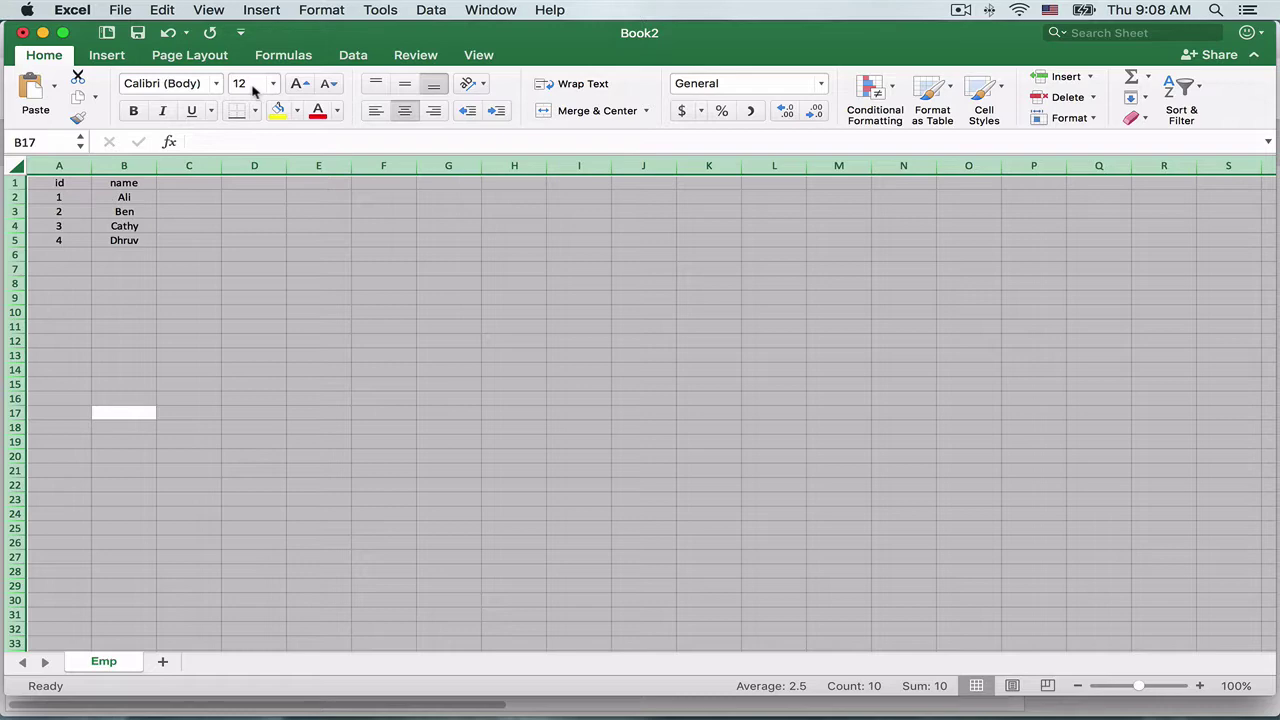
click(272, 84)
click(257, 194)
click(471, 389)
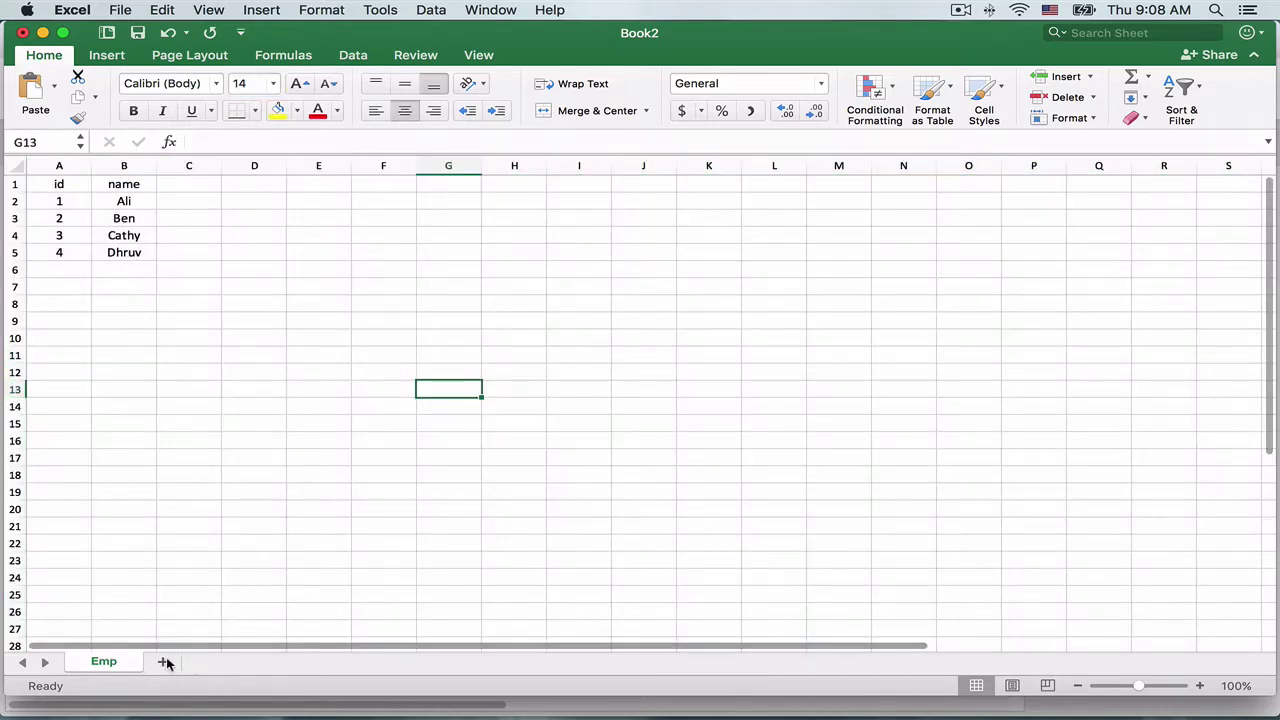
click(166, 662)
right_click(180, 661)
Step: Name the new sheet Dept and enter id and name headers
click(215, 557)
text(Dept)
key(Return)
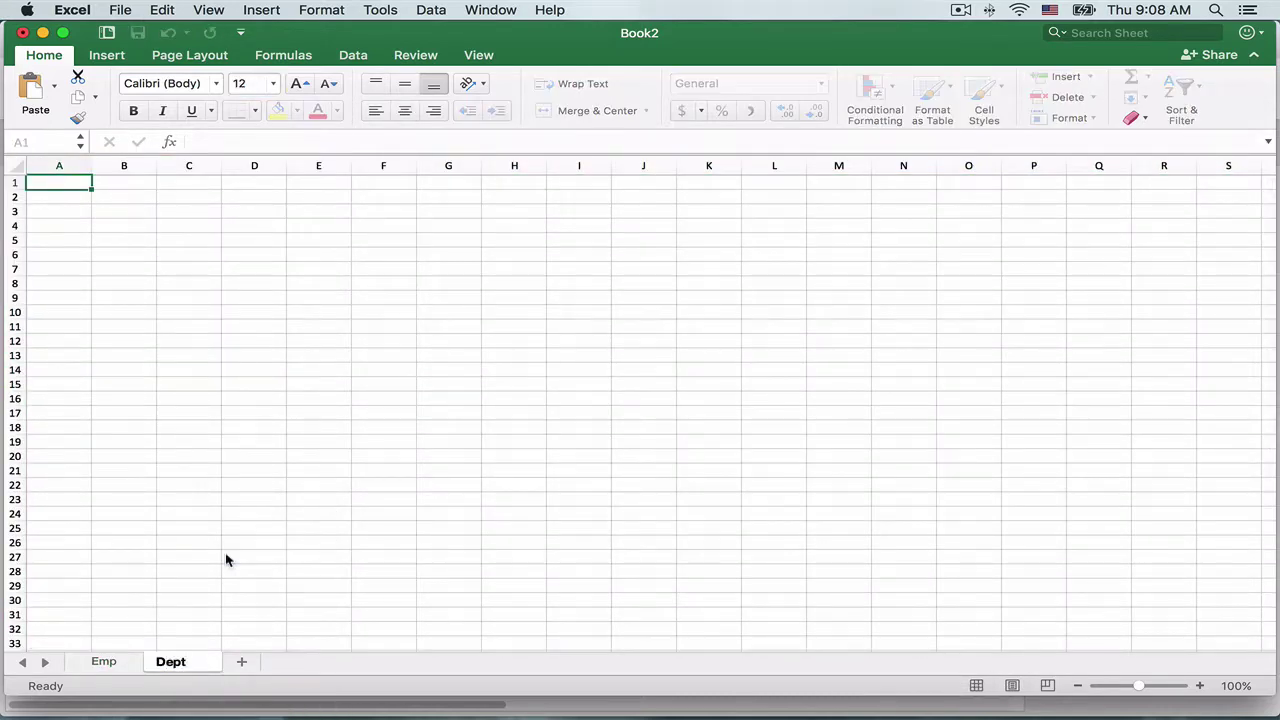
click(71, 254)
click(71, 181)
text(id)
key(Tab)
text(name)
key(Return)
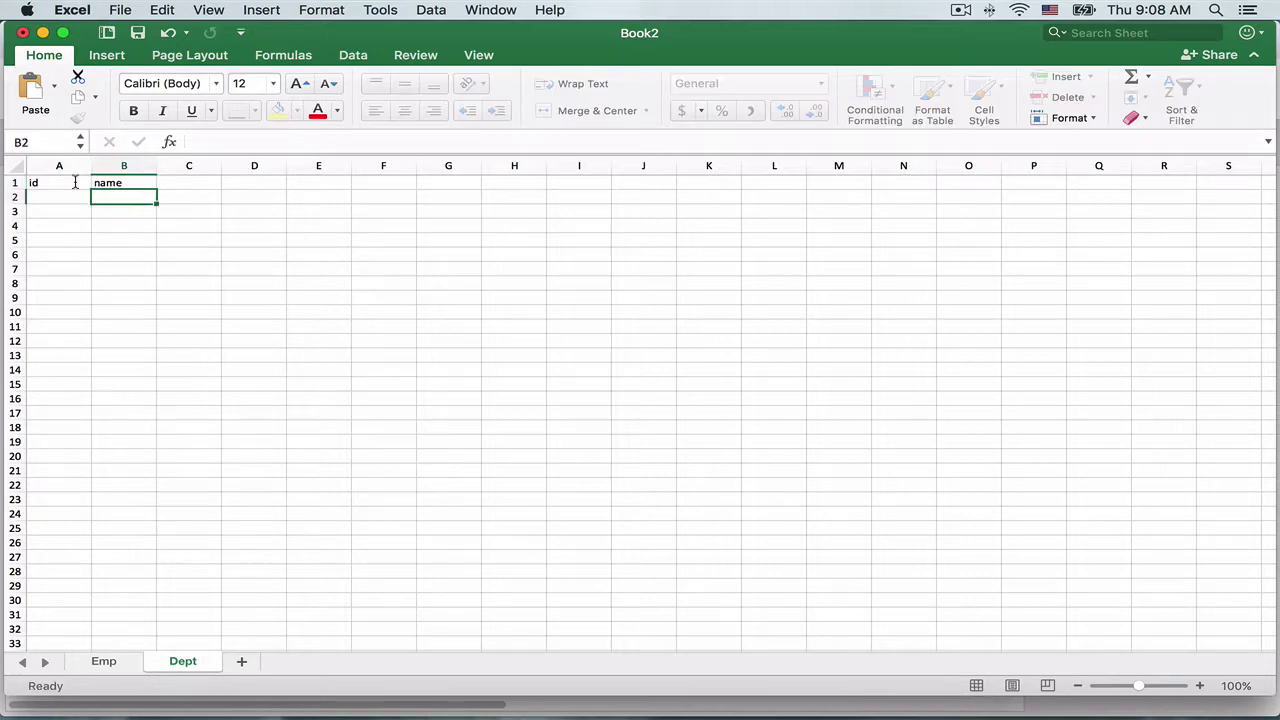
Step: Enter ids 1–3 with department names Sales, R&D and Billing
key(Left)
text(1)
key(Return)
text(2)
key(Return)
text(3)
key(Tab)
key(Up)
key(Up)
text(Sales)
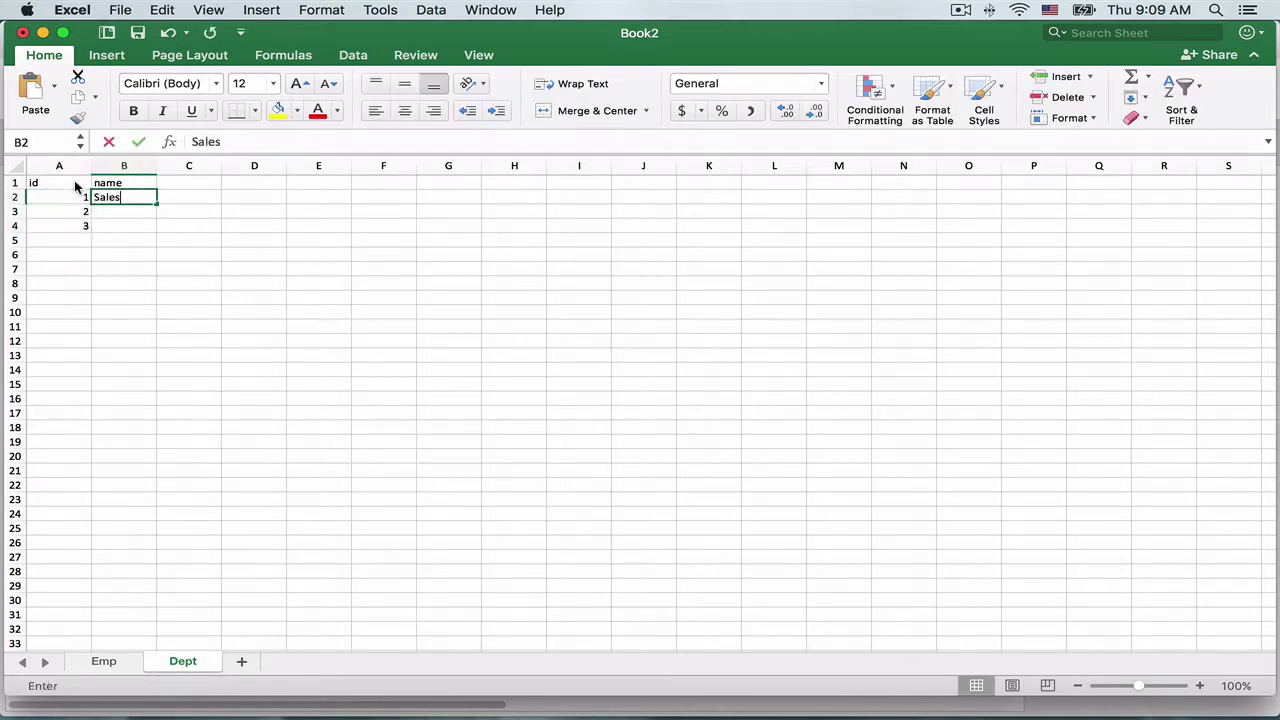
key(Return)
text(R&D)
key(Return)
text(Billing)
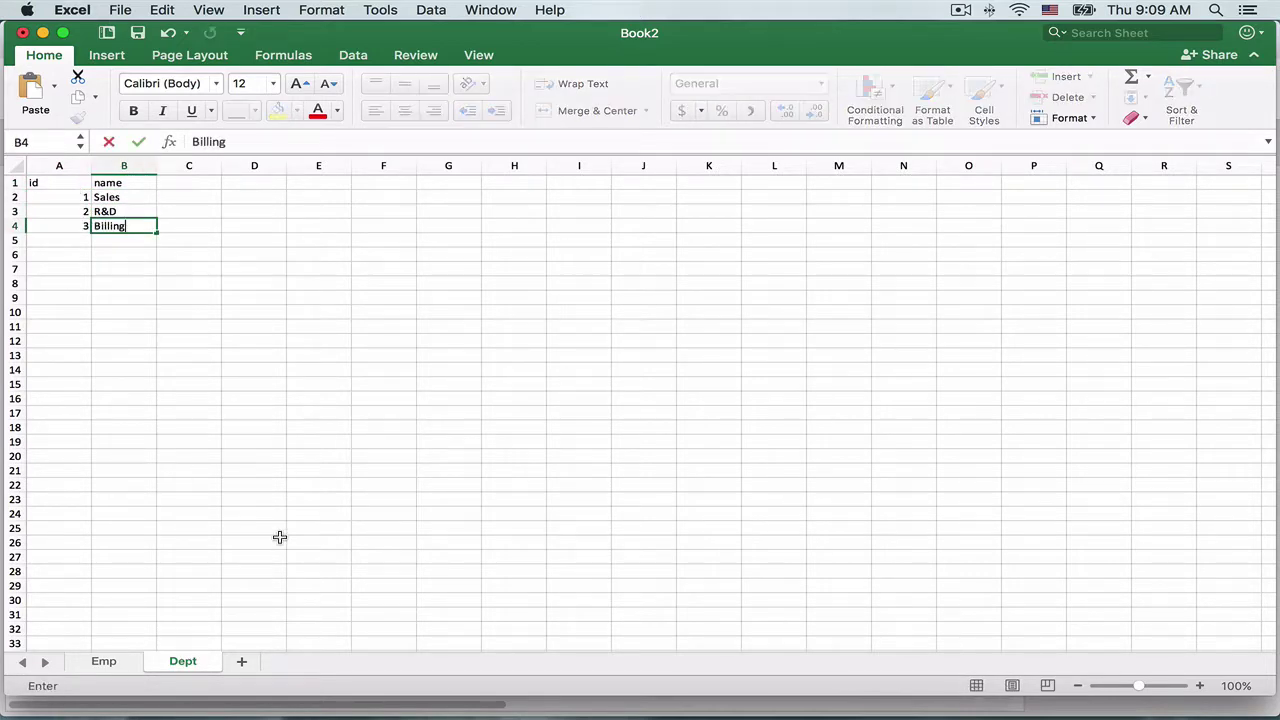
click(162, 327)
Step: Centre all Dept sheet data at 14 pt font and add a third worksheet
key(super+a)
click(405, 110)
click(273, 83)
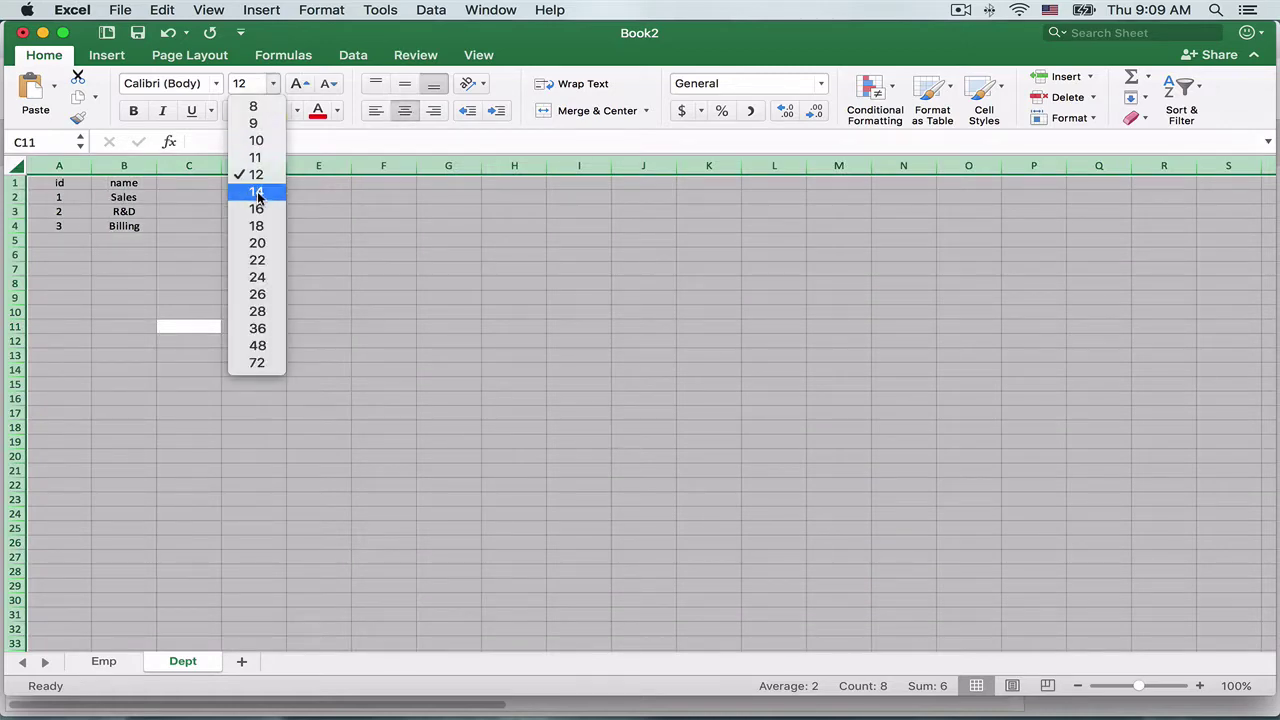
click(257, 192)
click(491, 331)
click(241, 661)
right_click(262, 661)
click(290, 562)
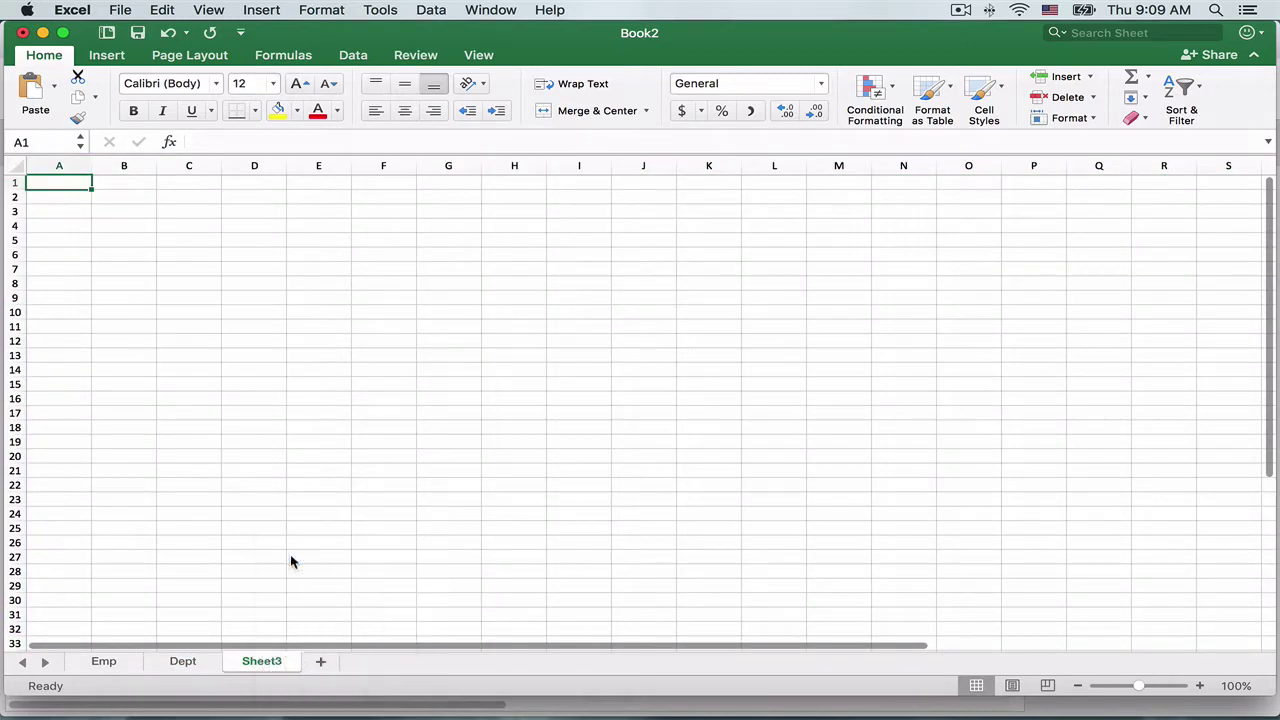
Step: Name the sheet EmpDept and enter headers emp_id, dept_id, start_date and end_date
text(EmpDept)
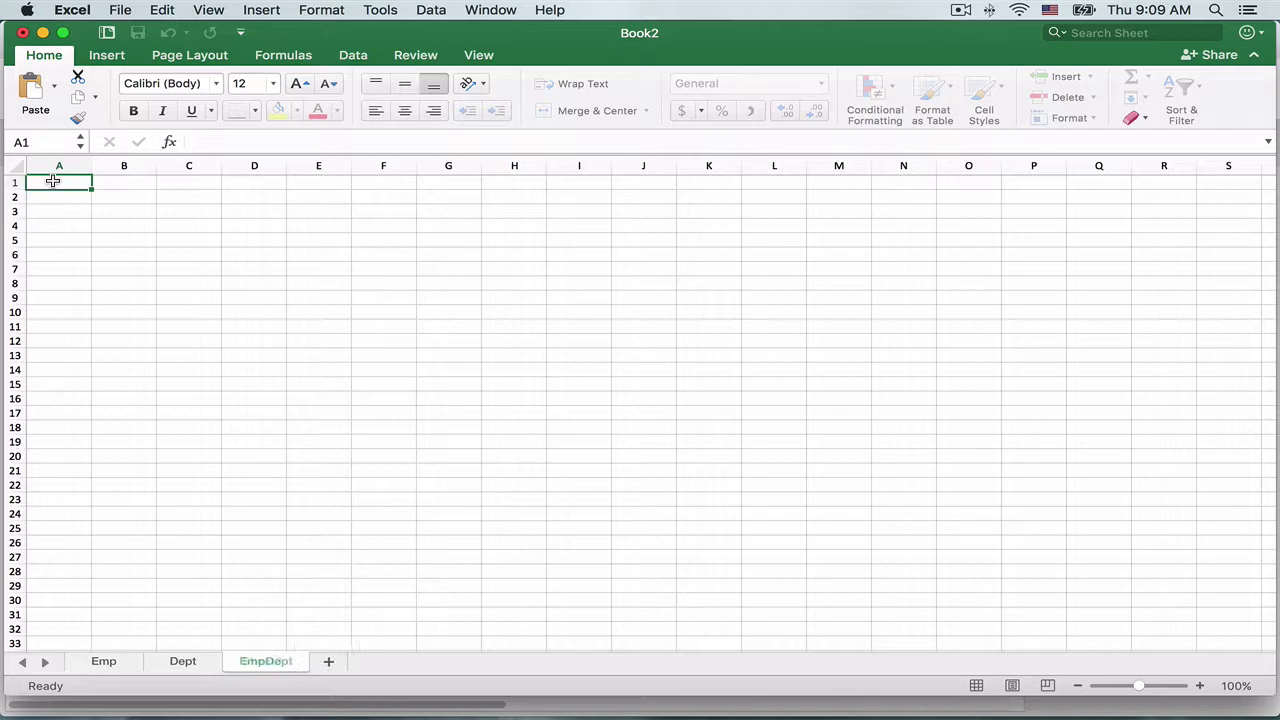
click(53, 181)
text(emp_id)
key(Tab)
text(dept_id)
key(Tab)
text(st)
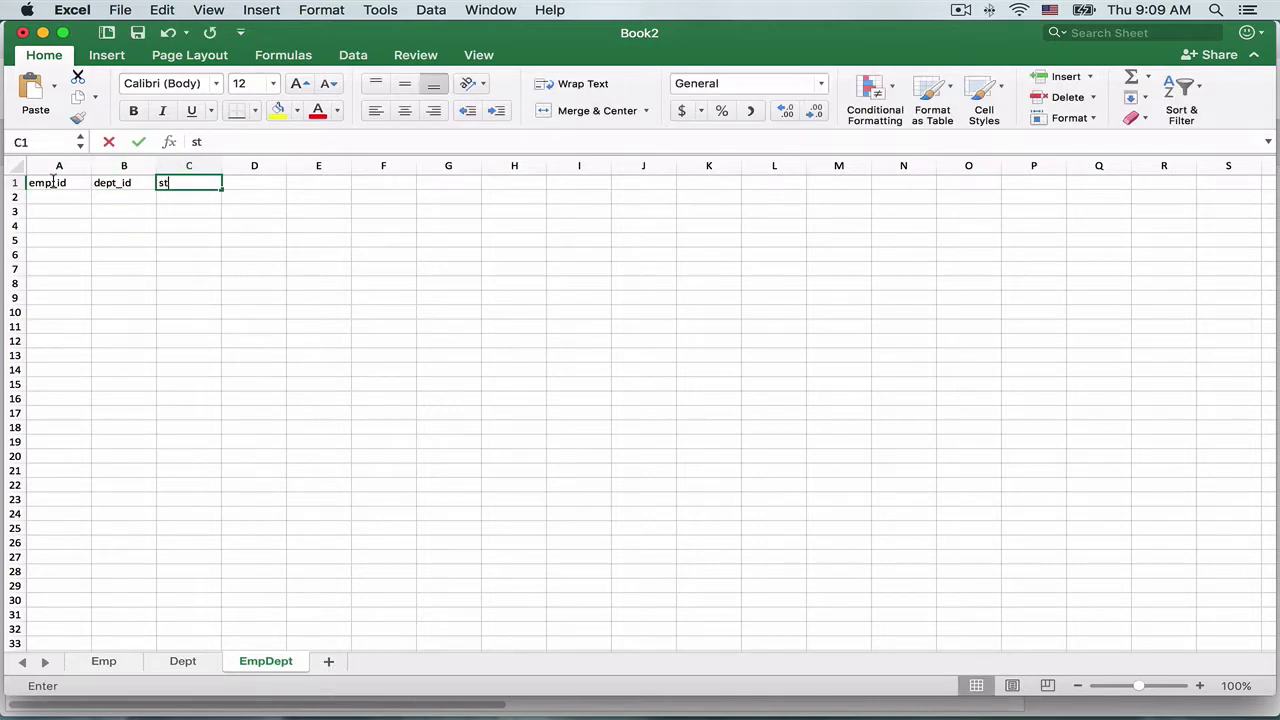
text(art_date)
key(Tab)
text(end_date)
key(Return)
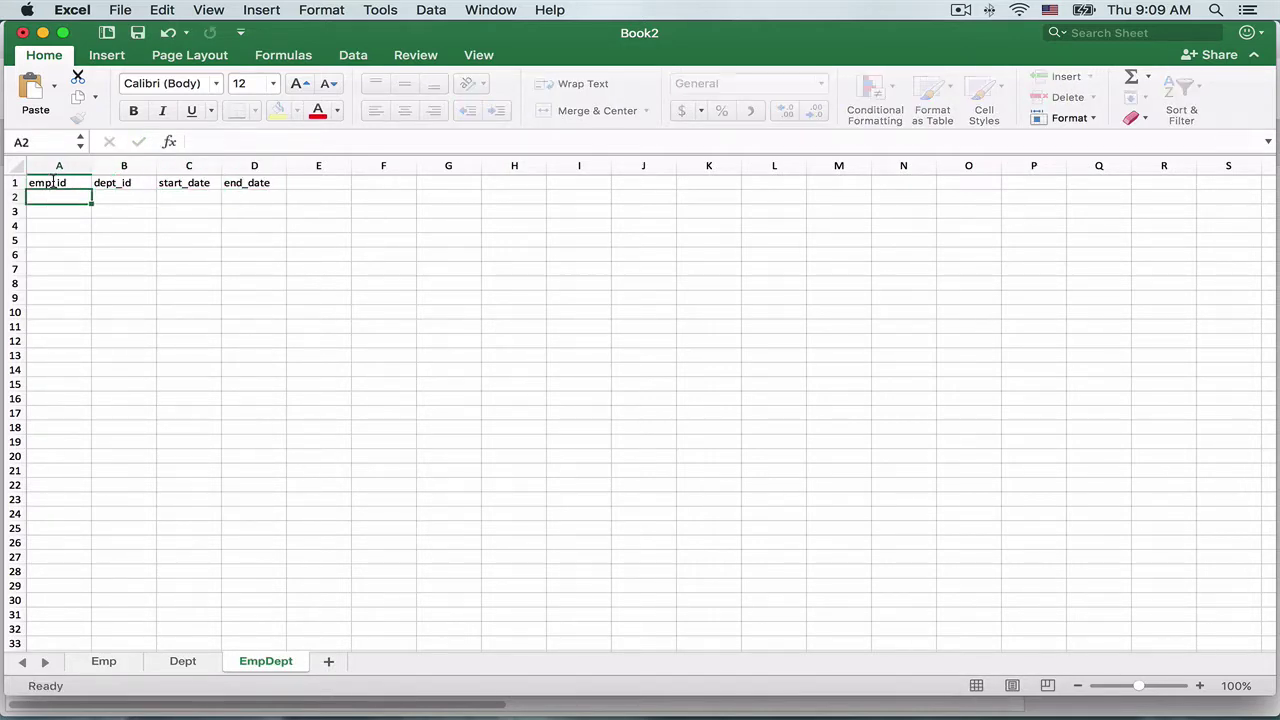
Step: Enter emp_id values 1–4 and dept_id values 1, 2 and 3
text(1)
key(Return)
text(2)
key(Return)
text(3)
key(Return)
text(4)
key(Tab)
key(Up)
key(Up)
key(Up)
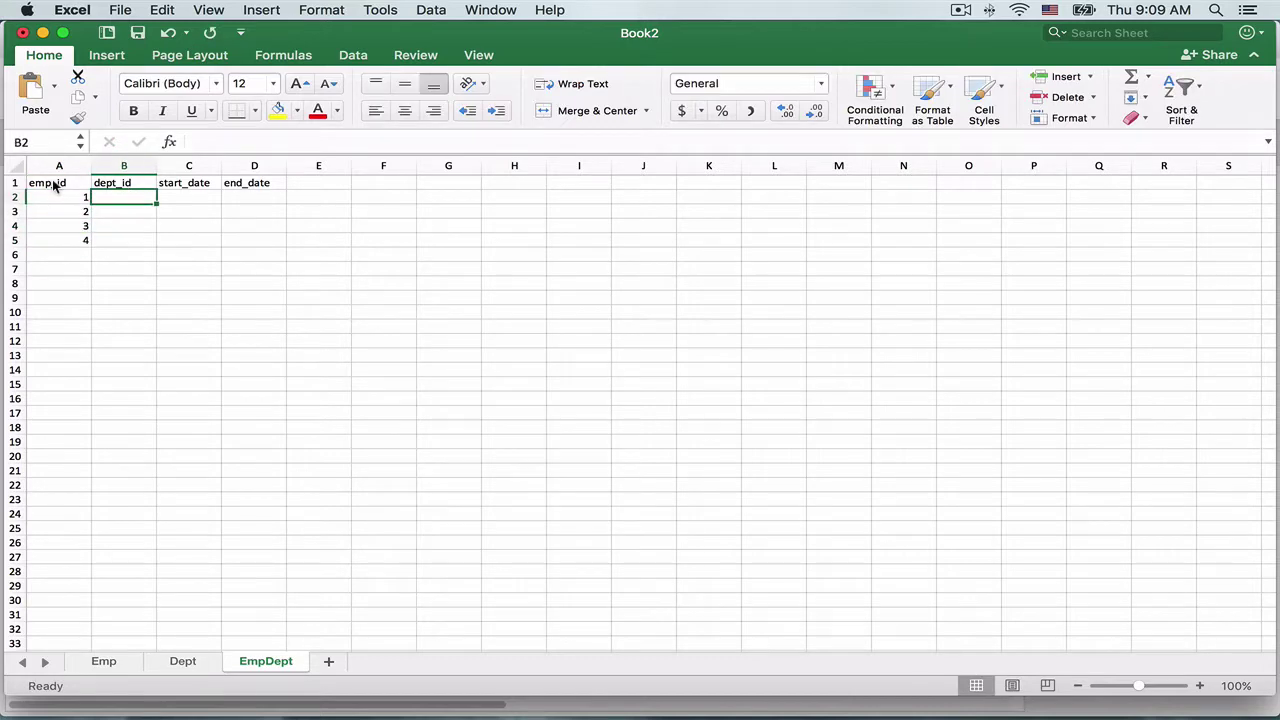
text(1)
key(Return)
text(2)
key(Return)
text(3)
Step: Fill the start_date column with 1/1/2019, copying the date down to C5
key(Return)
text(3)
key(Tab)
key(Up)
key(Up)
key(Up)
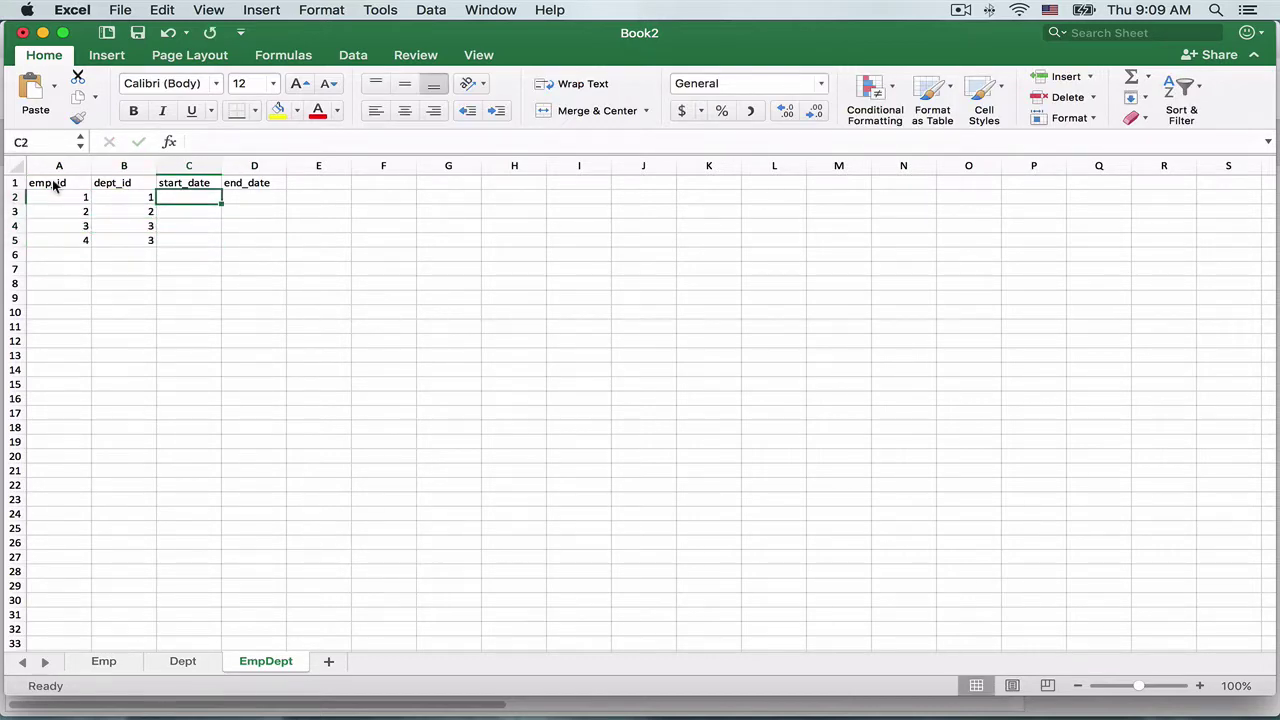
text(1/1/2019)
key(Return)
text(1/1/20)
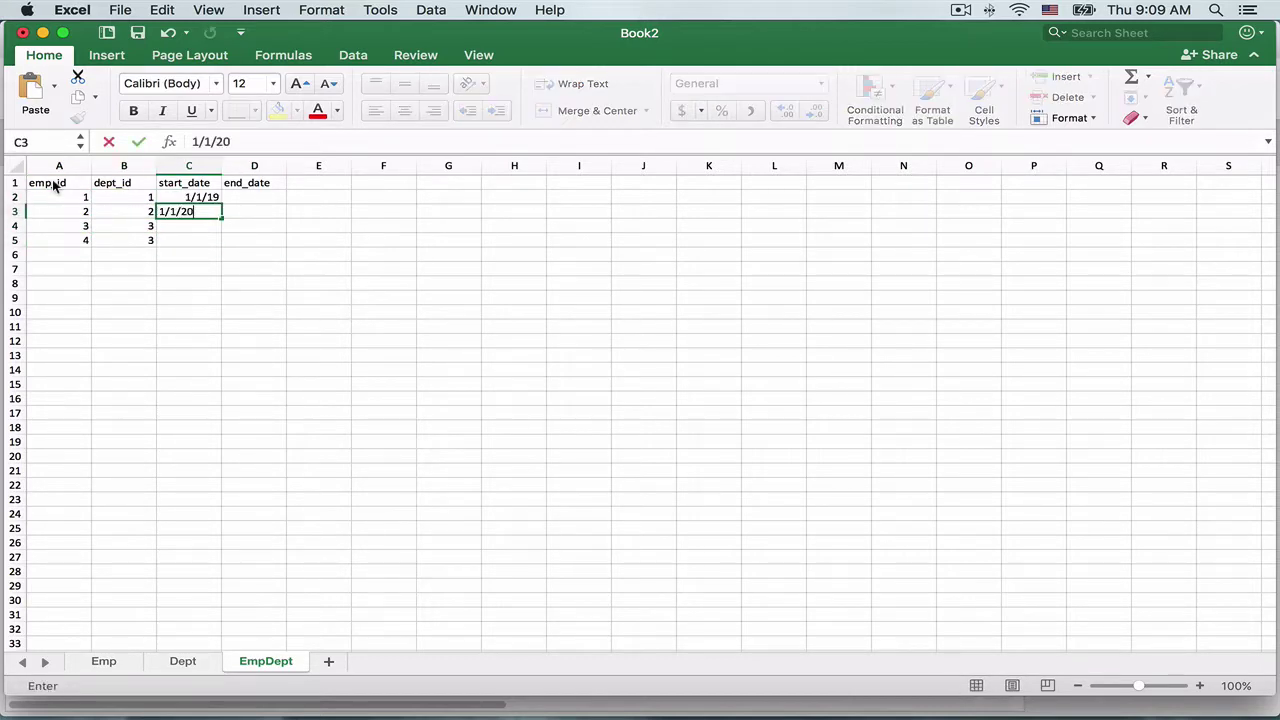
key(BackSpace)
key(BackSpace)
text(19)
click(188, 283)
click(199, 211)
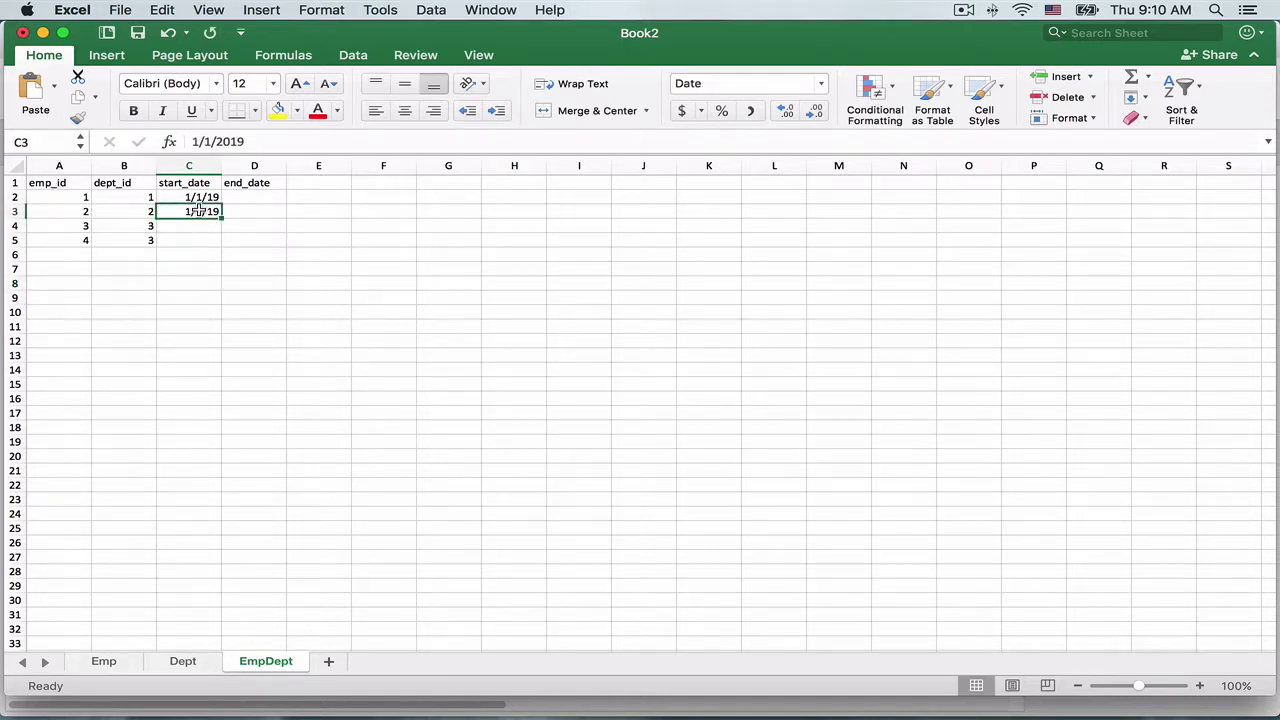
key(super+c)
key(Down)
key(super+v)
key(Down)
key(super+v)
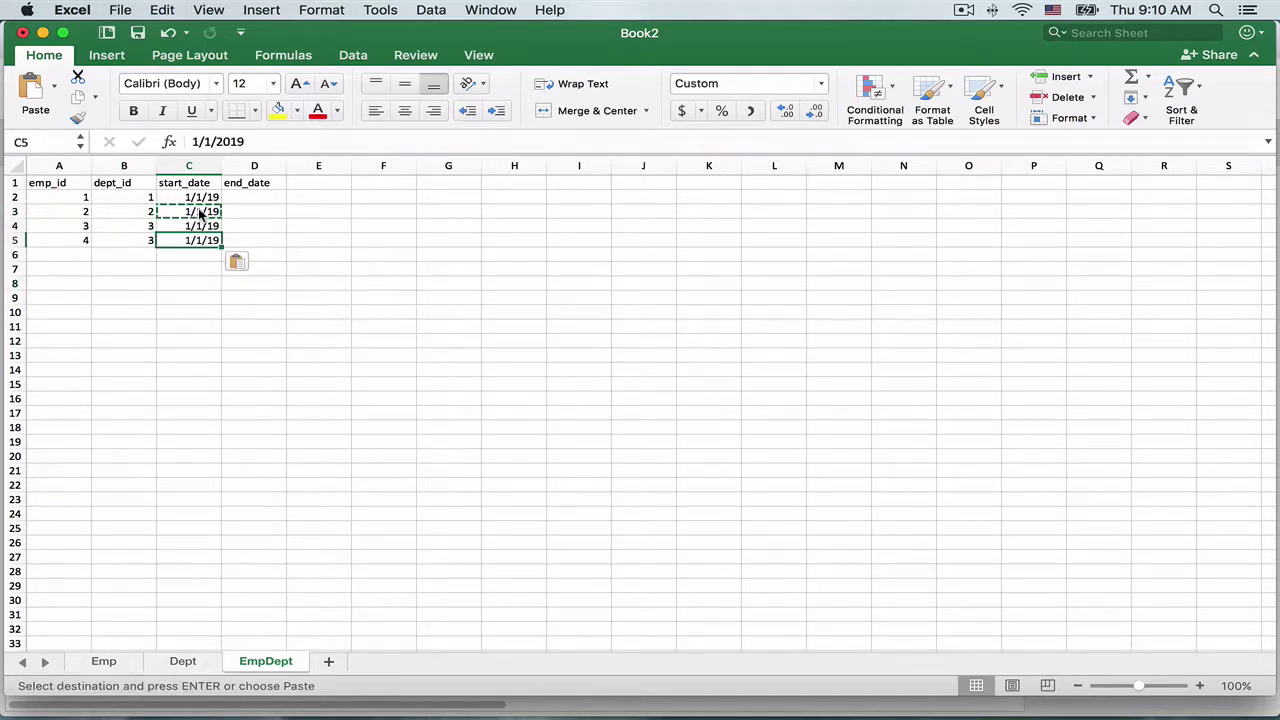
click(448, 326)
click(511, 344)
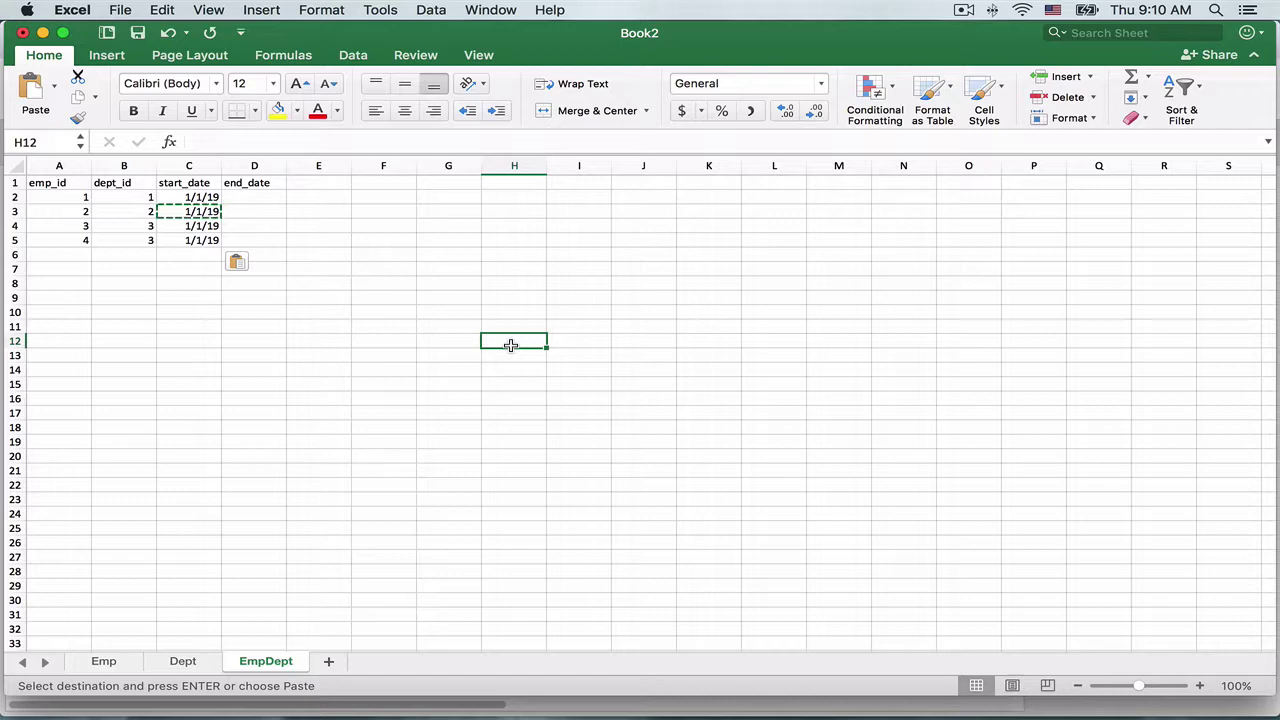
key(Escape)
Step: Centre-align the whole sheet and set its font size to 14
key(super+a)
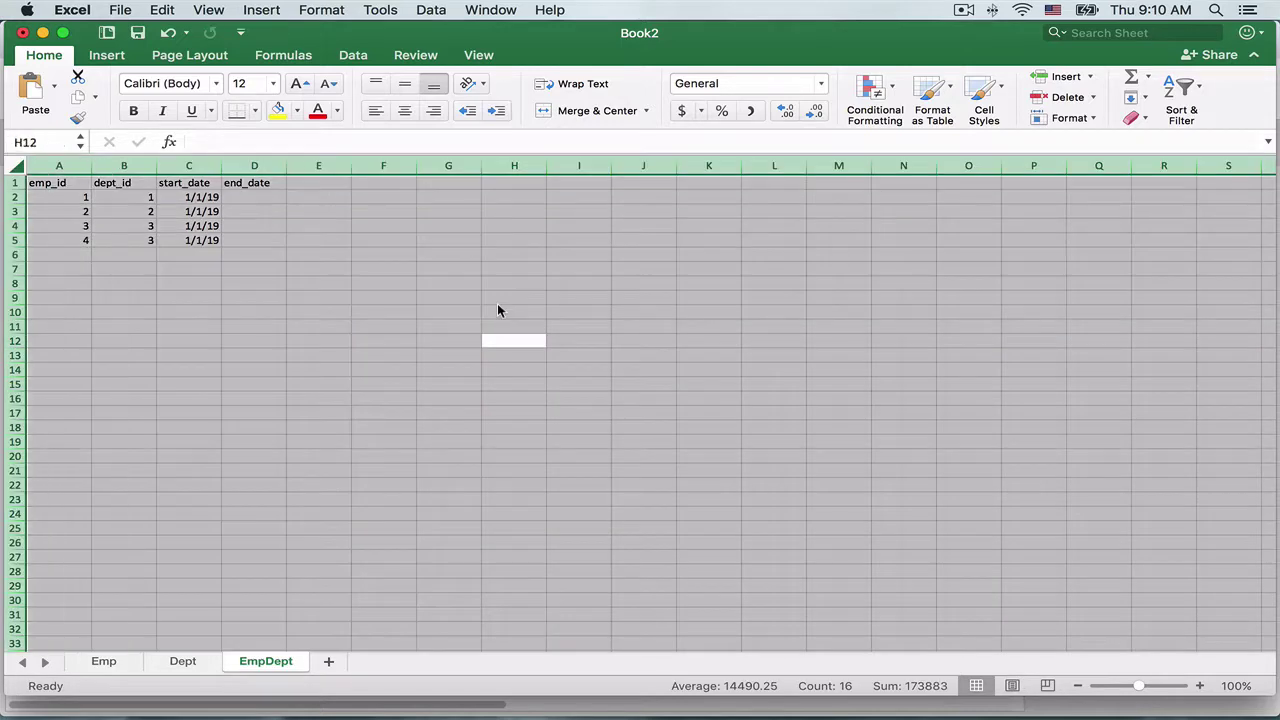
click(408, 110)
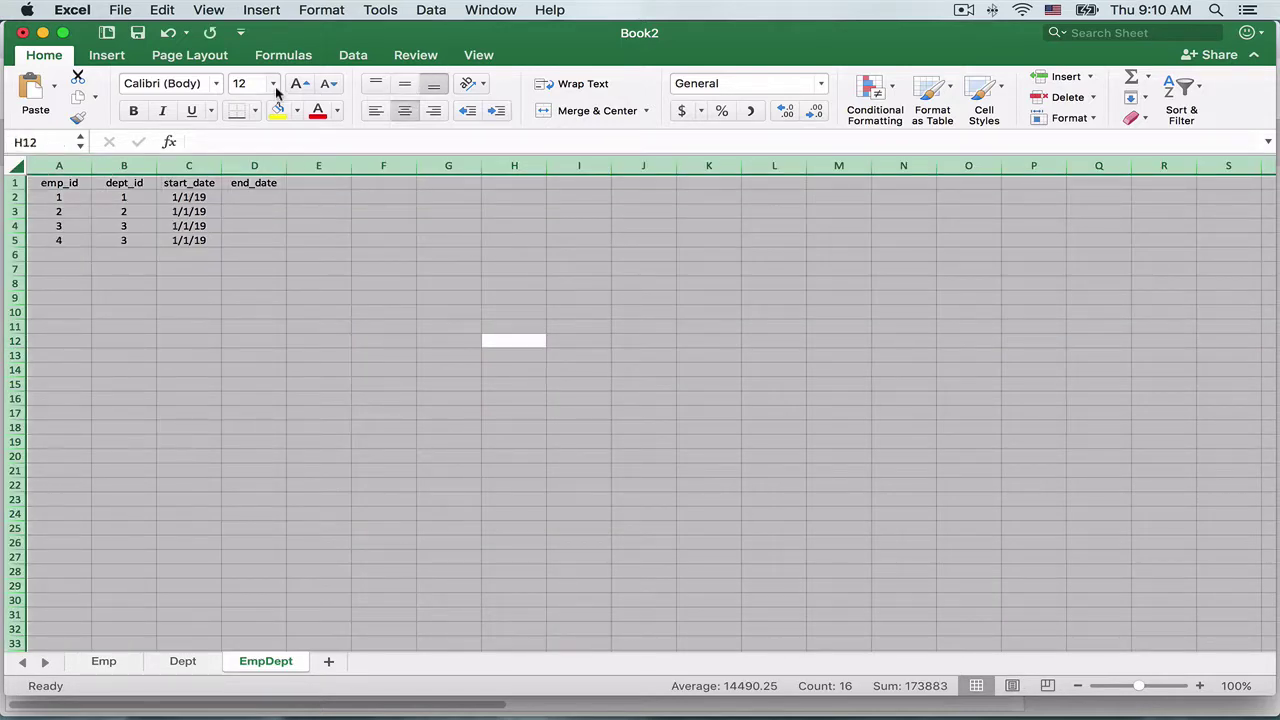
click(273, 83)
click(256, 193)
click(449, 401)
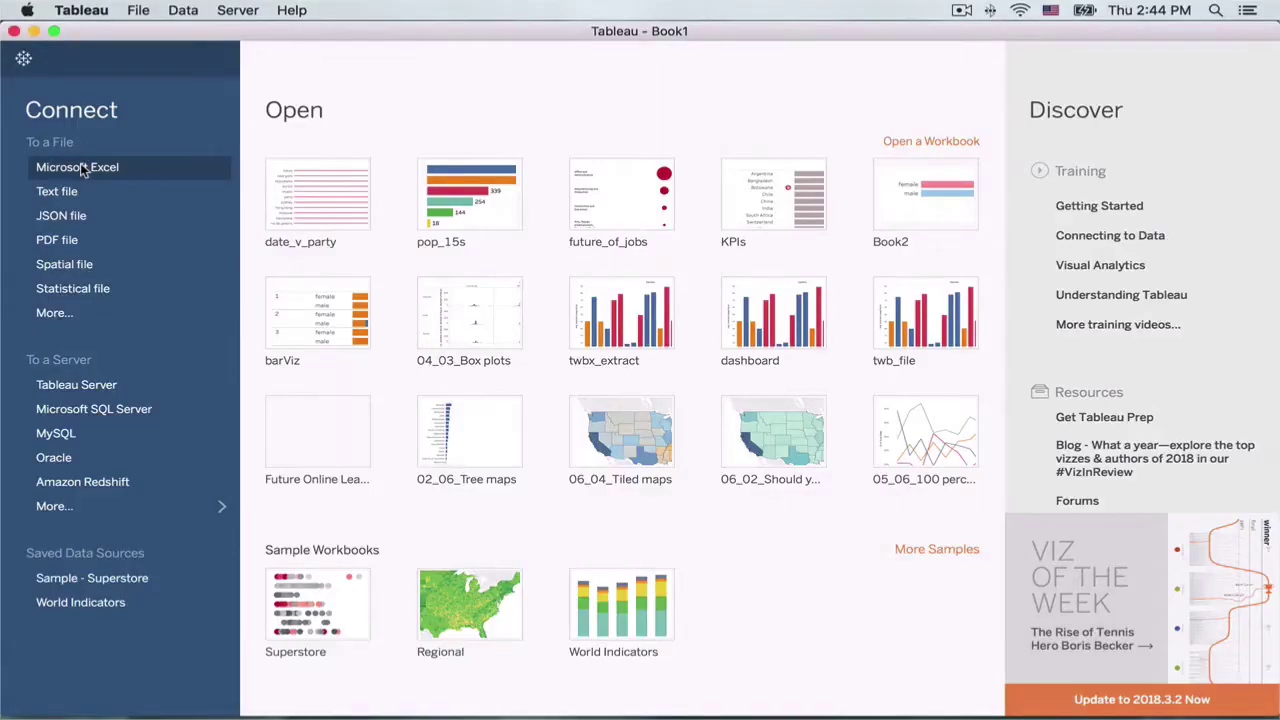
Step: Connect Tableau to the Microsoft Excel file emp_dept.xlsx
click(83, 167)
click(490, 183)
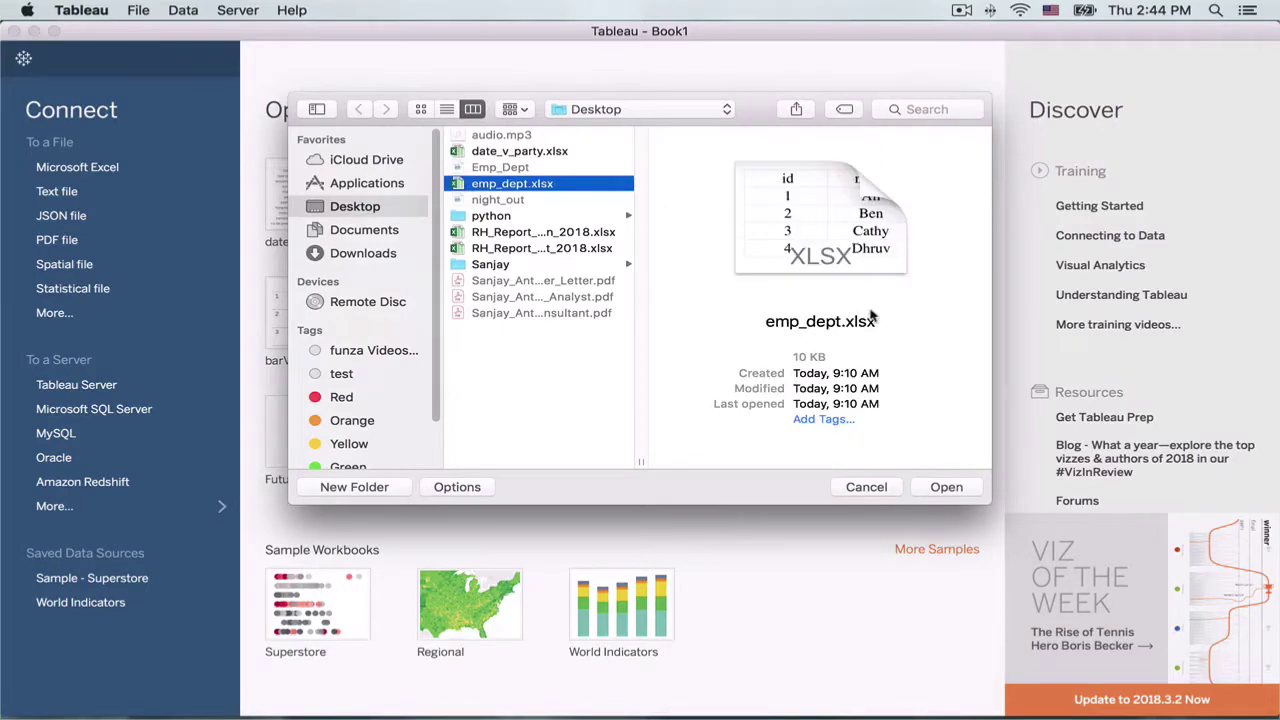
click(947, 487)
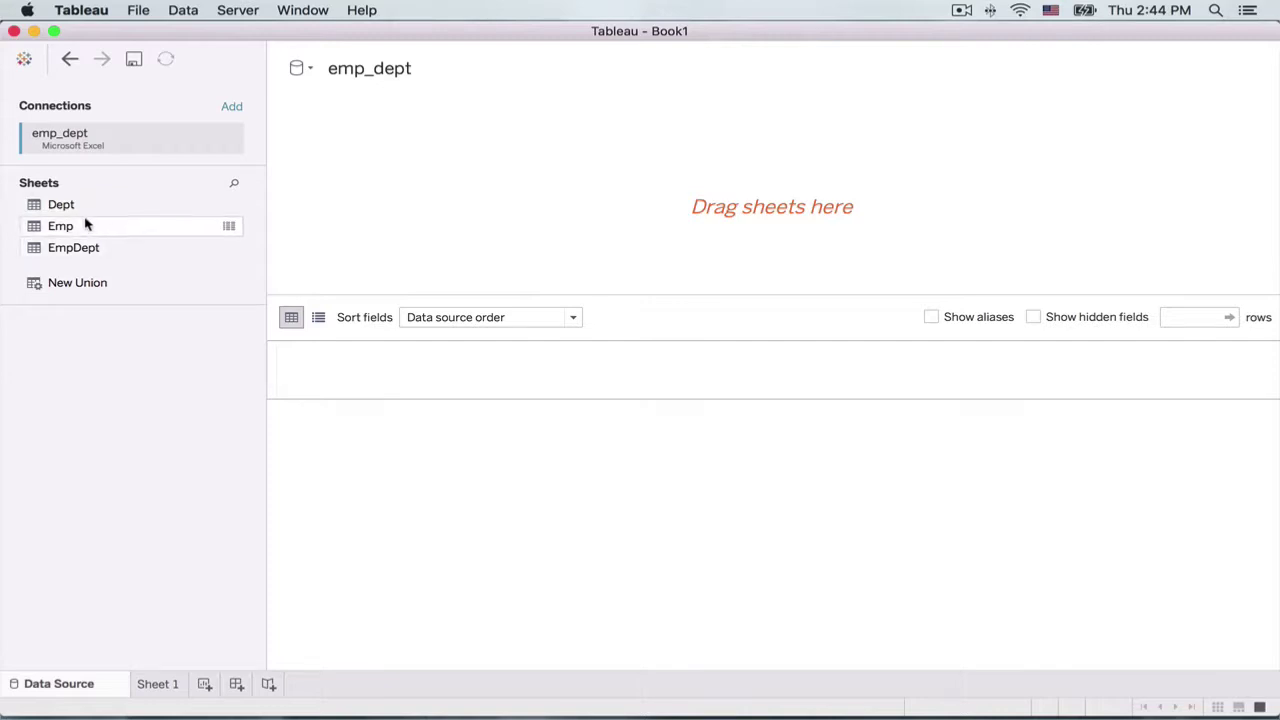
Step: Drag the Emp sheet onto the canvas and place EmpDept beside it
drag(89, 237, 475, 220)
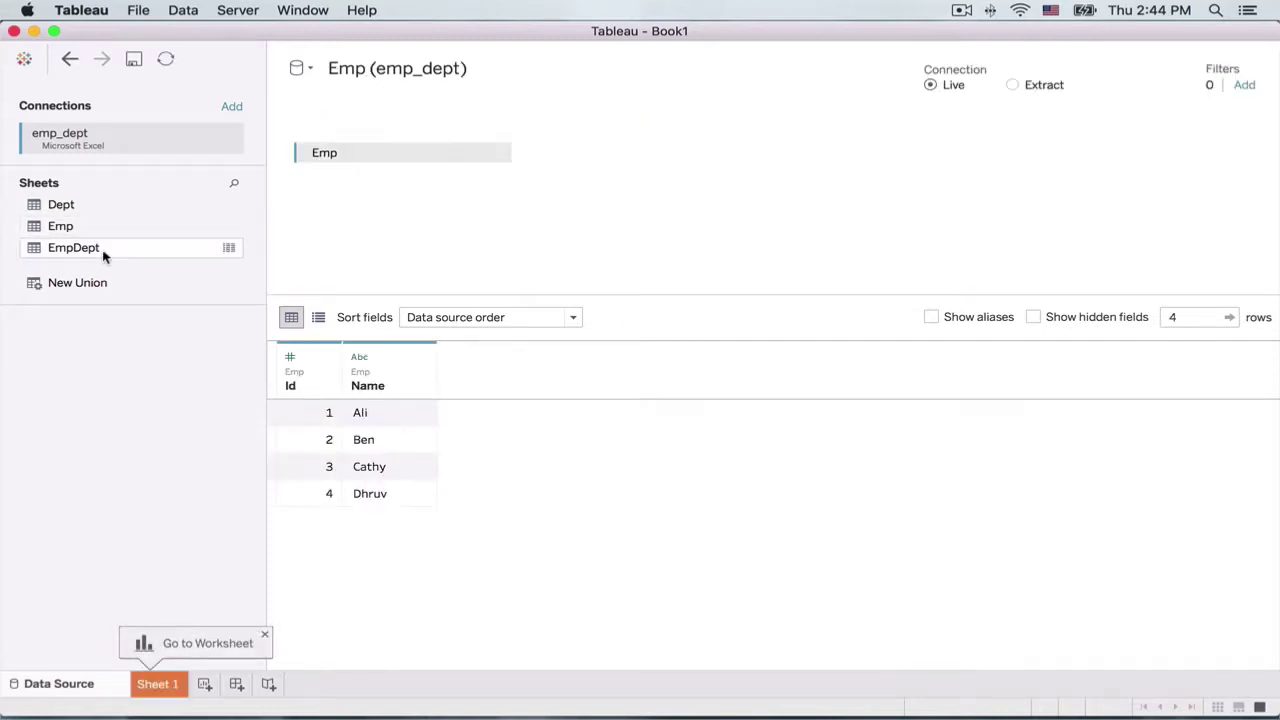
drag(106, 252, 706, 257)
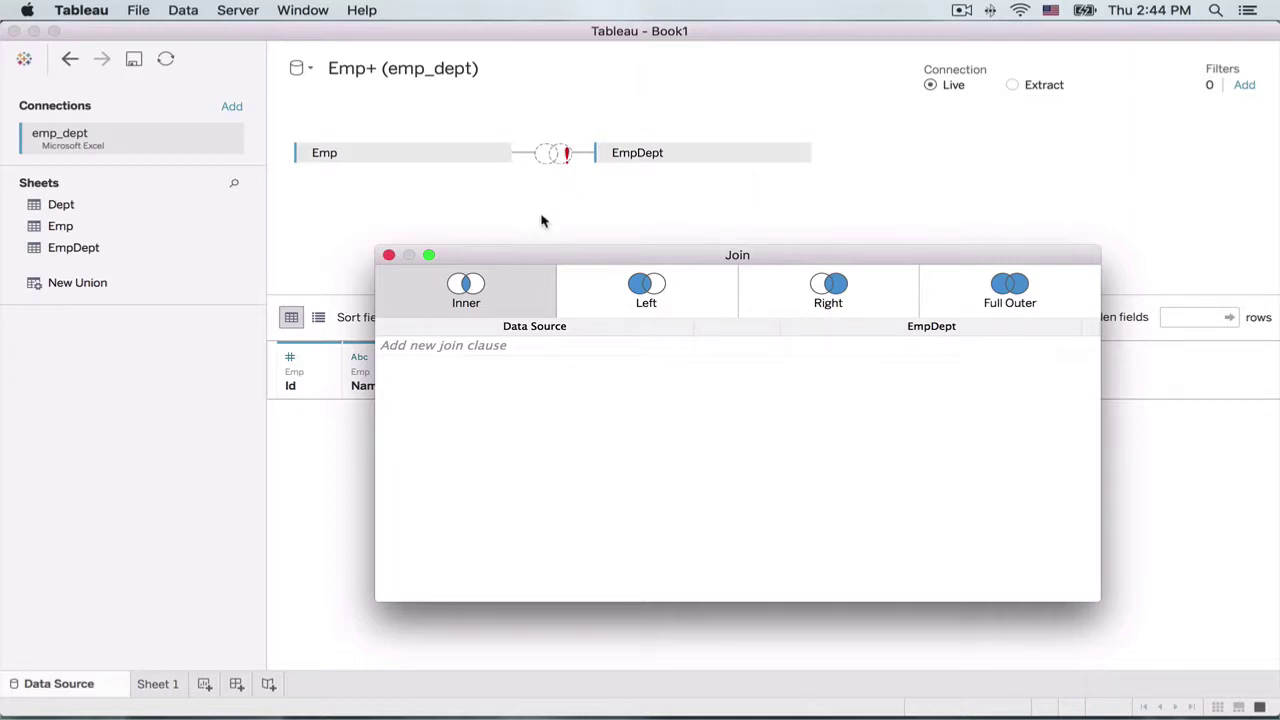
Step: Add an inner join clause matching Emp's Id to EmpDept's Emp Id
click(522, 345)
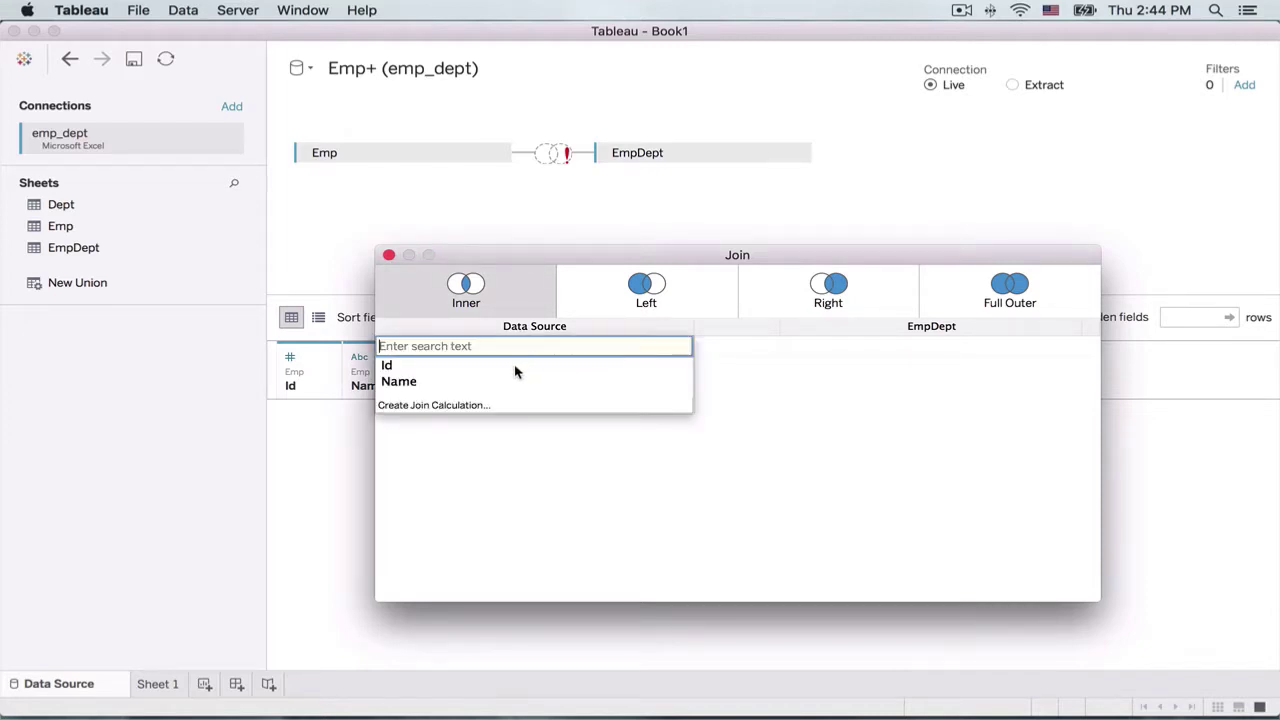
click(517, 366)
click(922, 345)
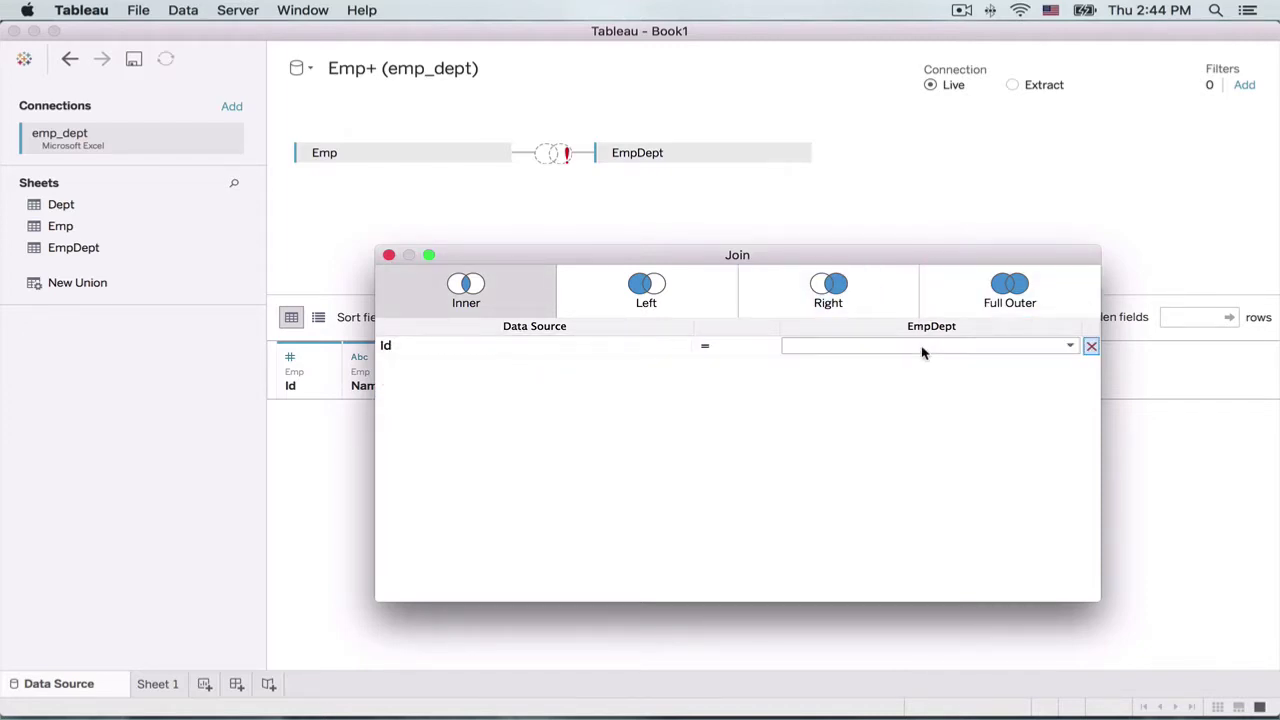
click(833, 379)
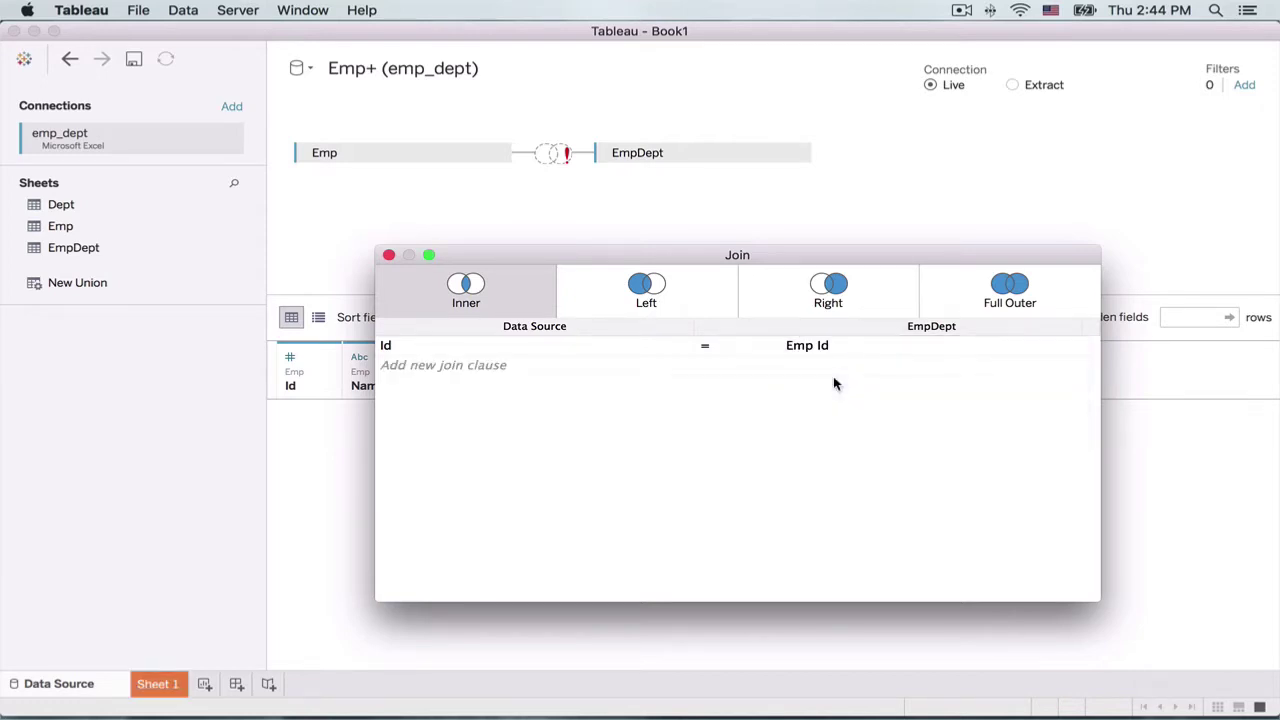
click(388, 256)
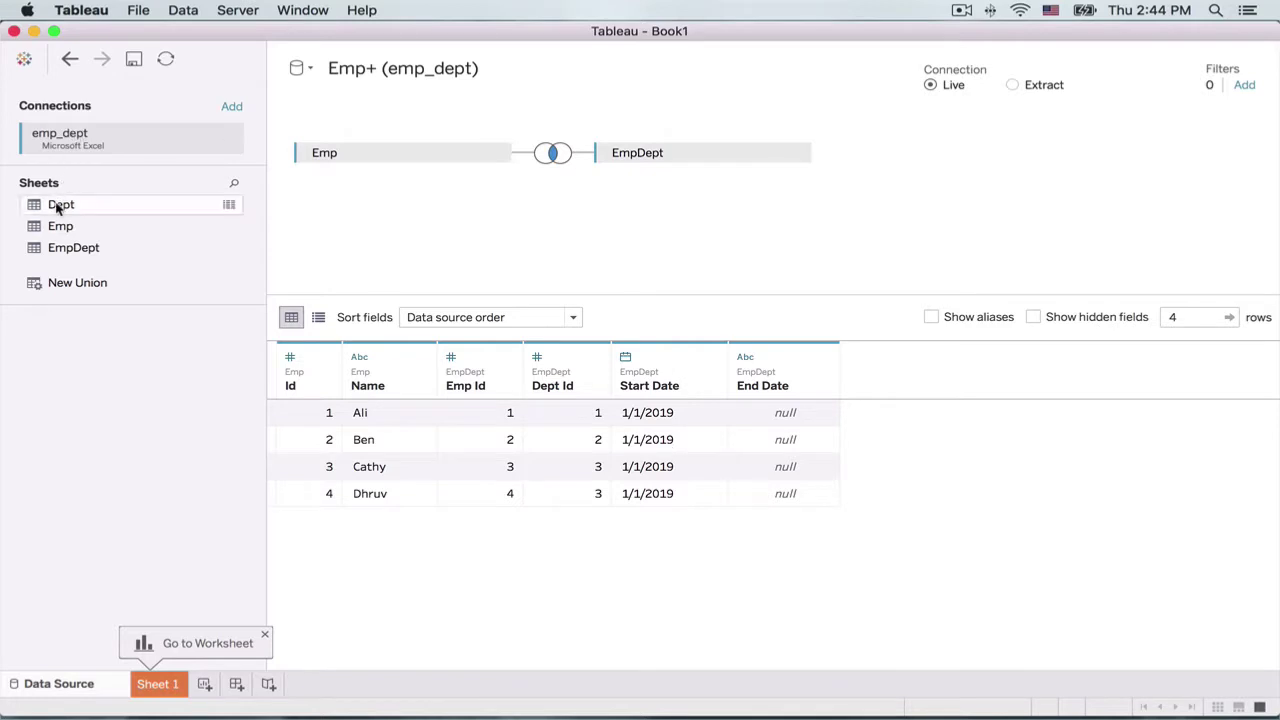
Step: Add Dept to the canvas and join it on EmpDept's Dept Id instead of Id
drag(57, 207, 620, 250)
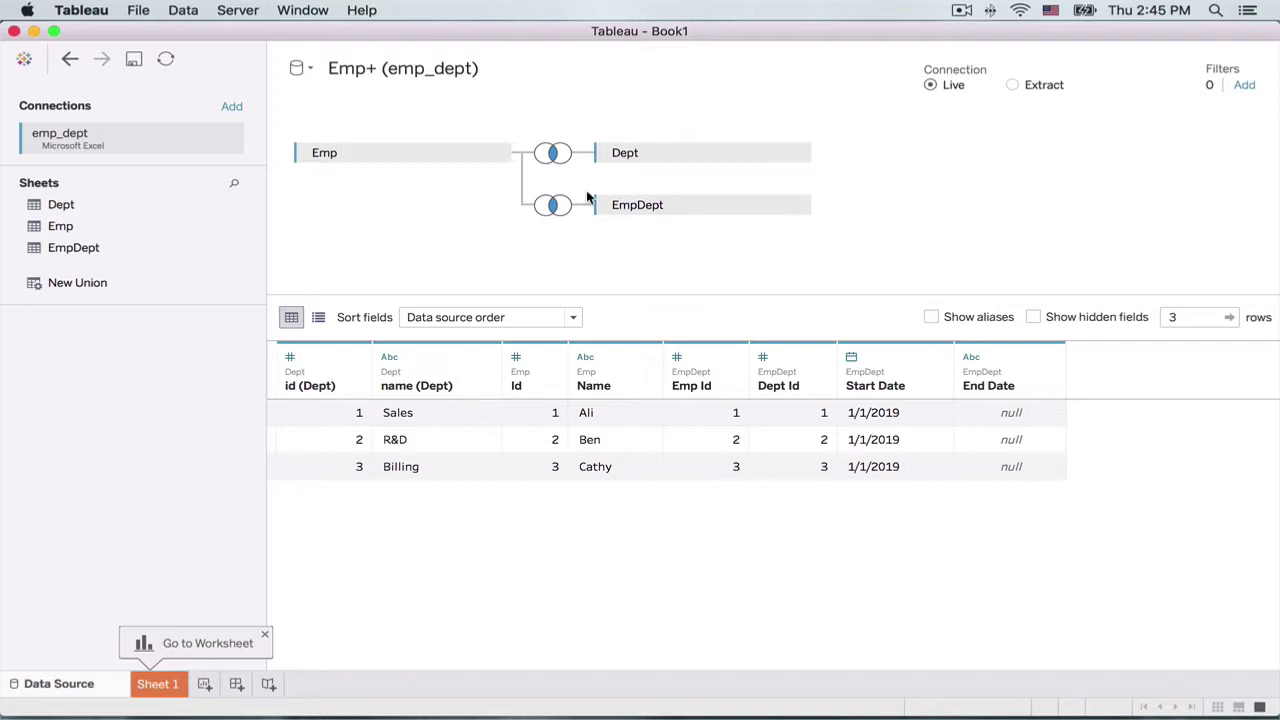
click(558, 153)
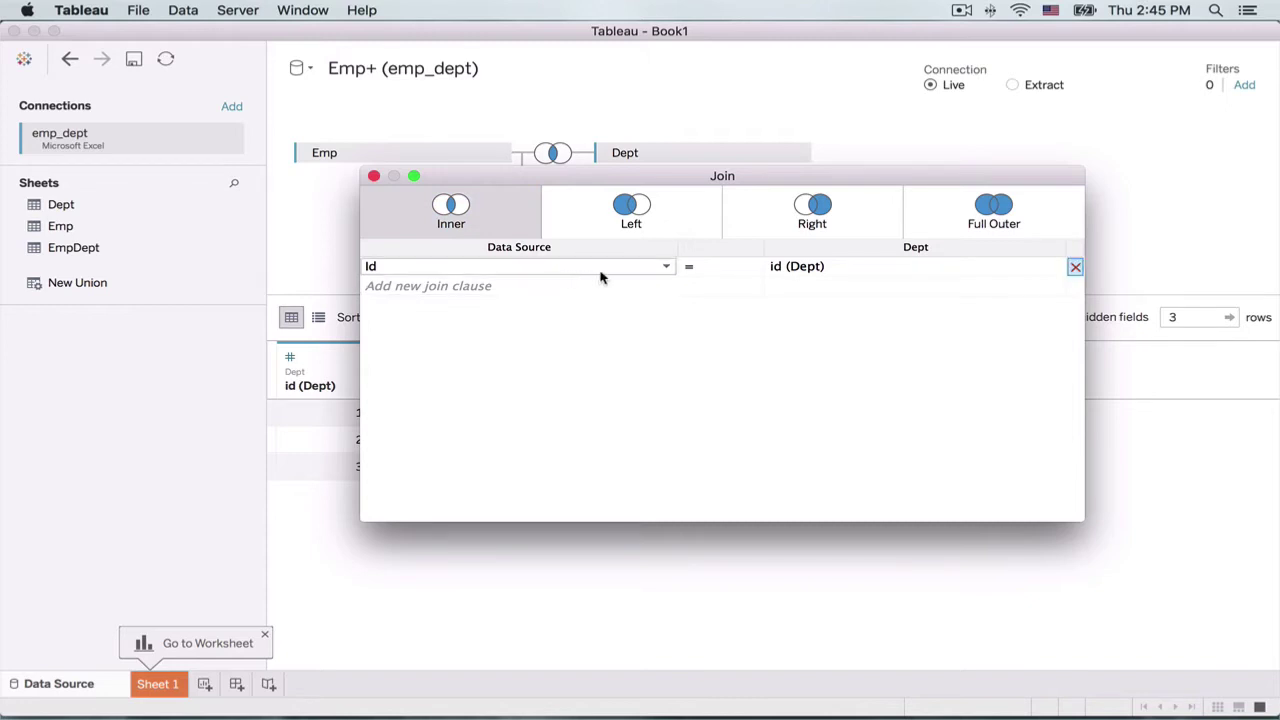
click(605, 271)
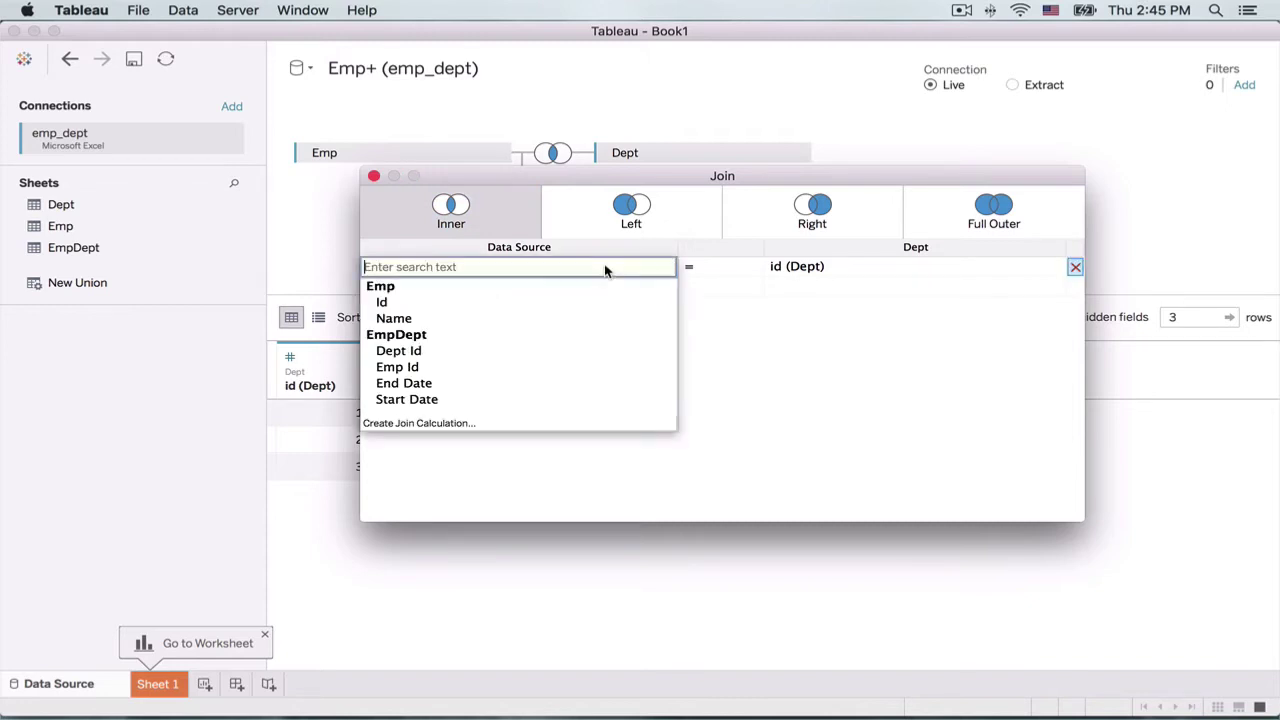
click(398, 350)
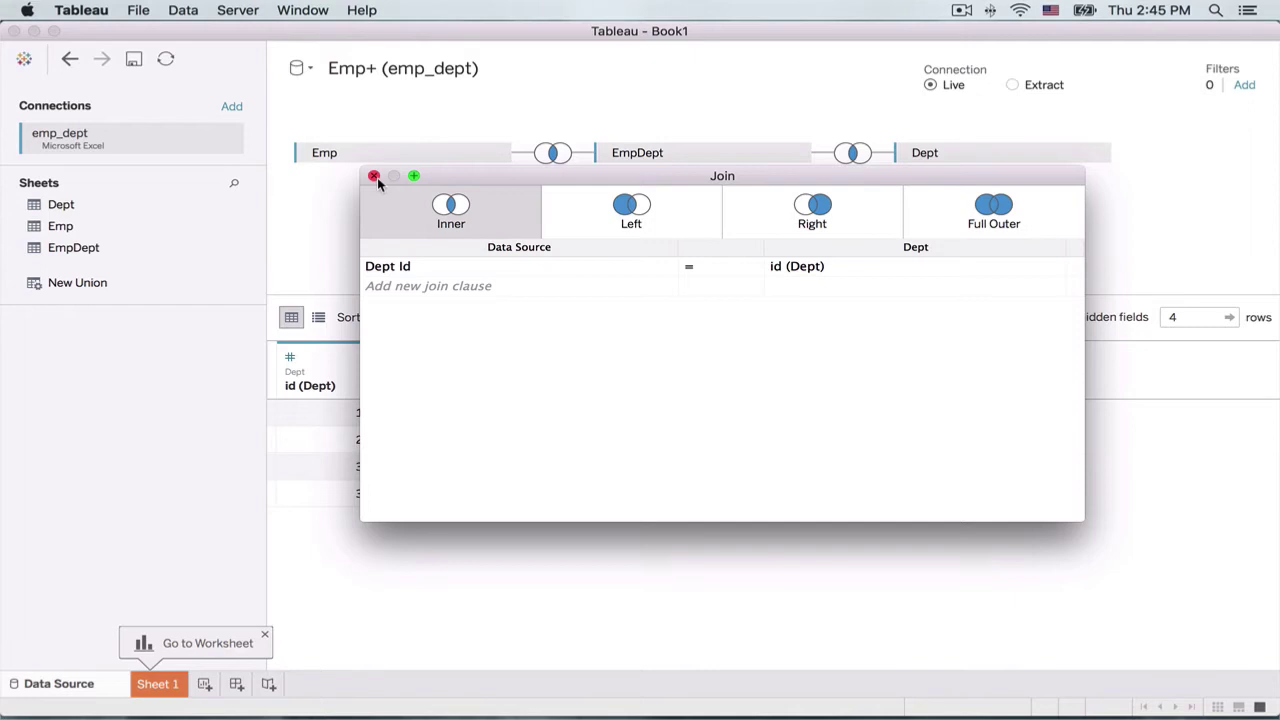
click(375, 177)
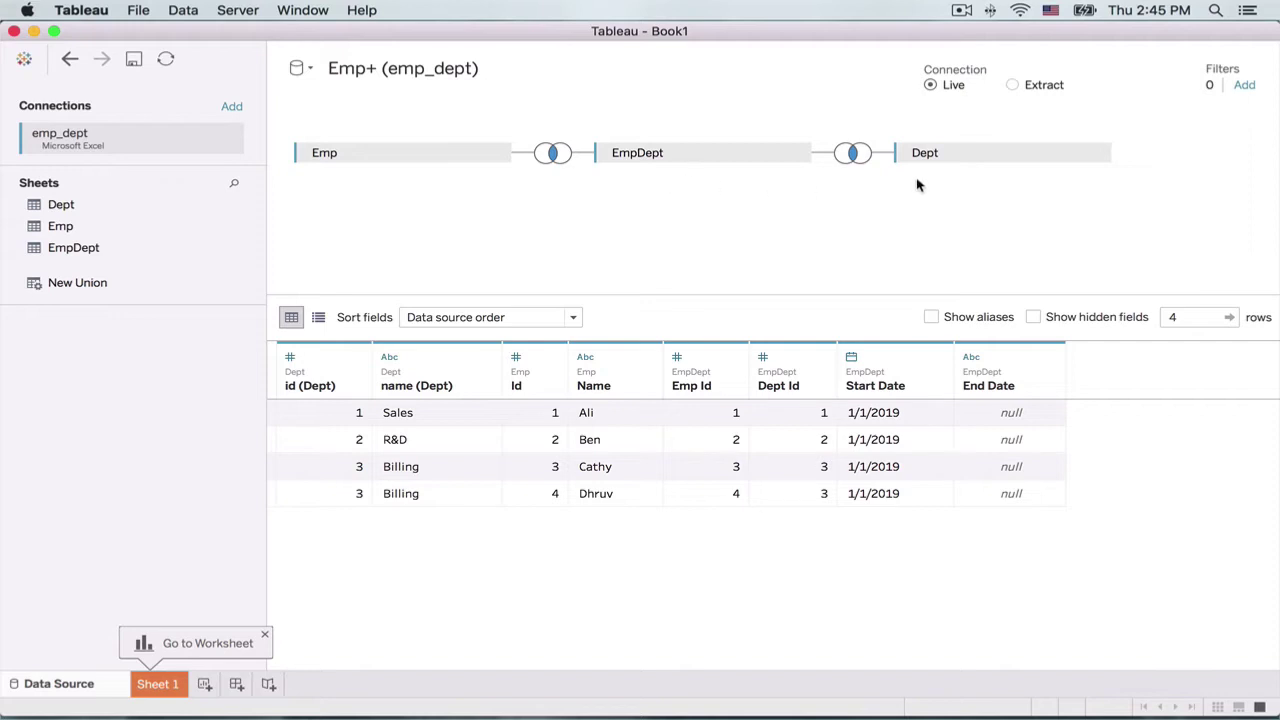
click(552, 153)
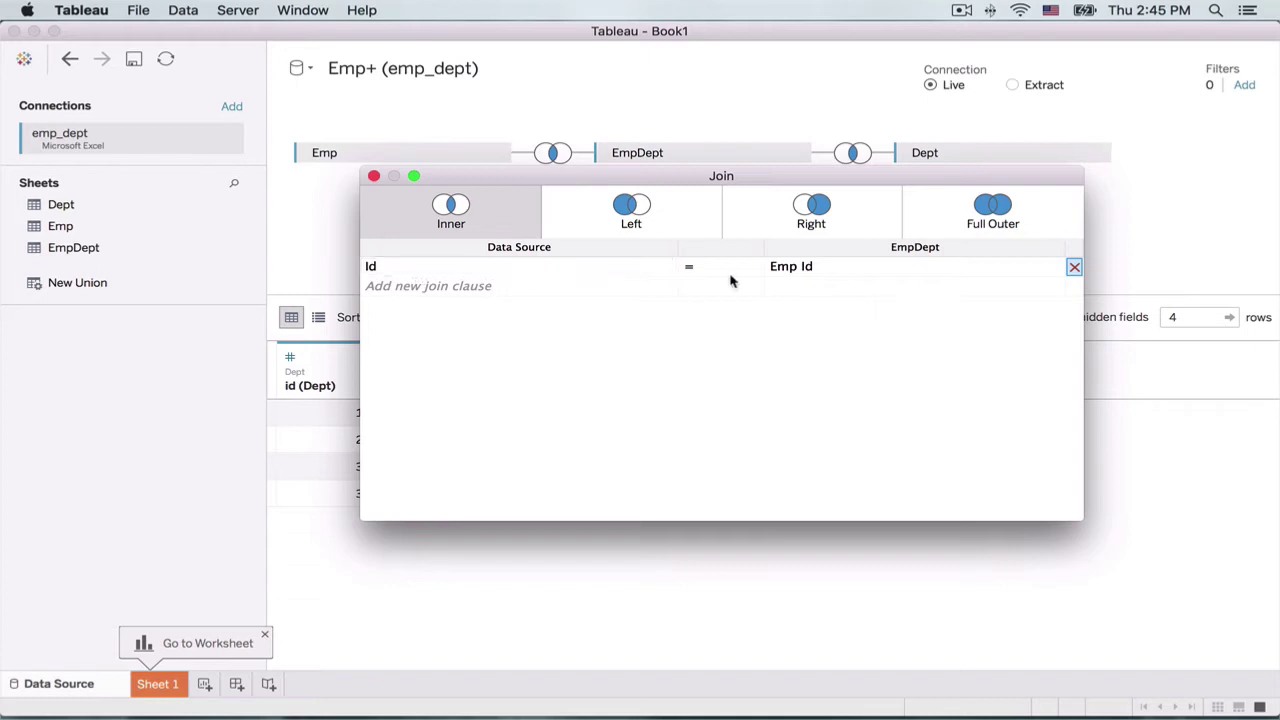
click(373, 176)
click(848, 155)
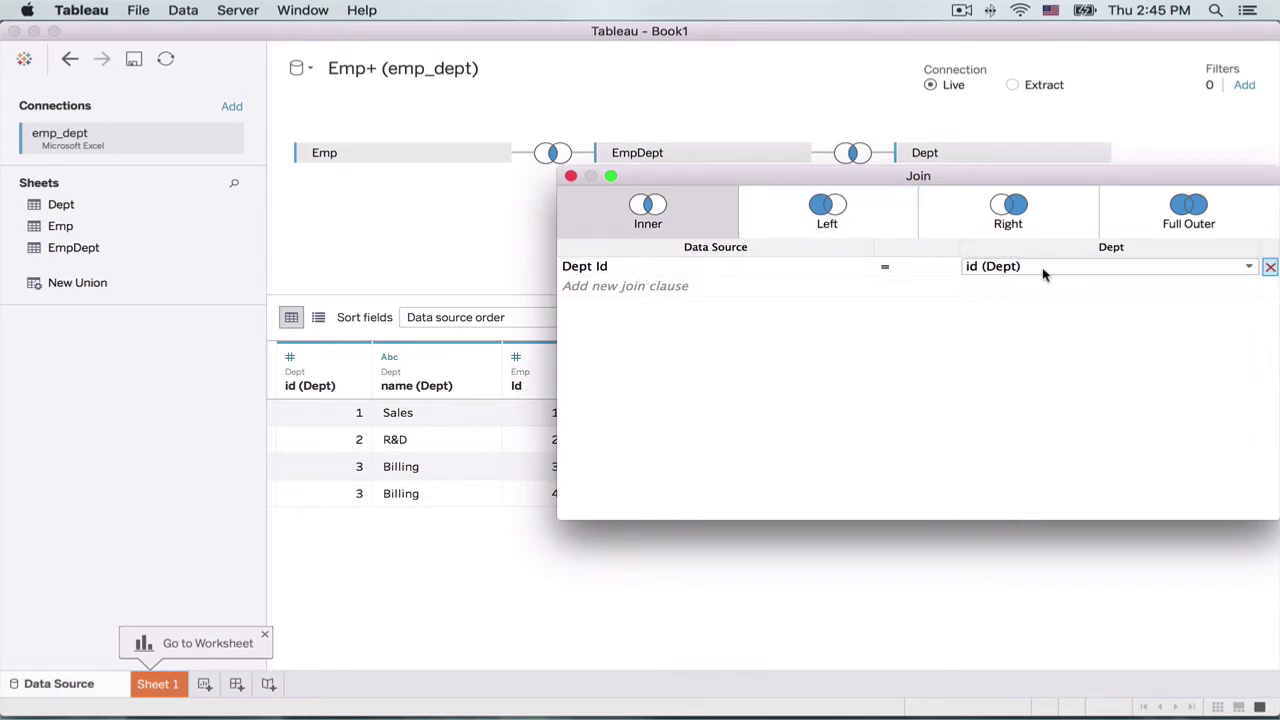
click(571, 177)
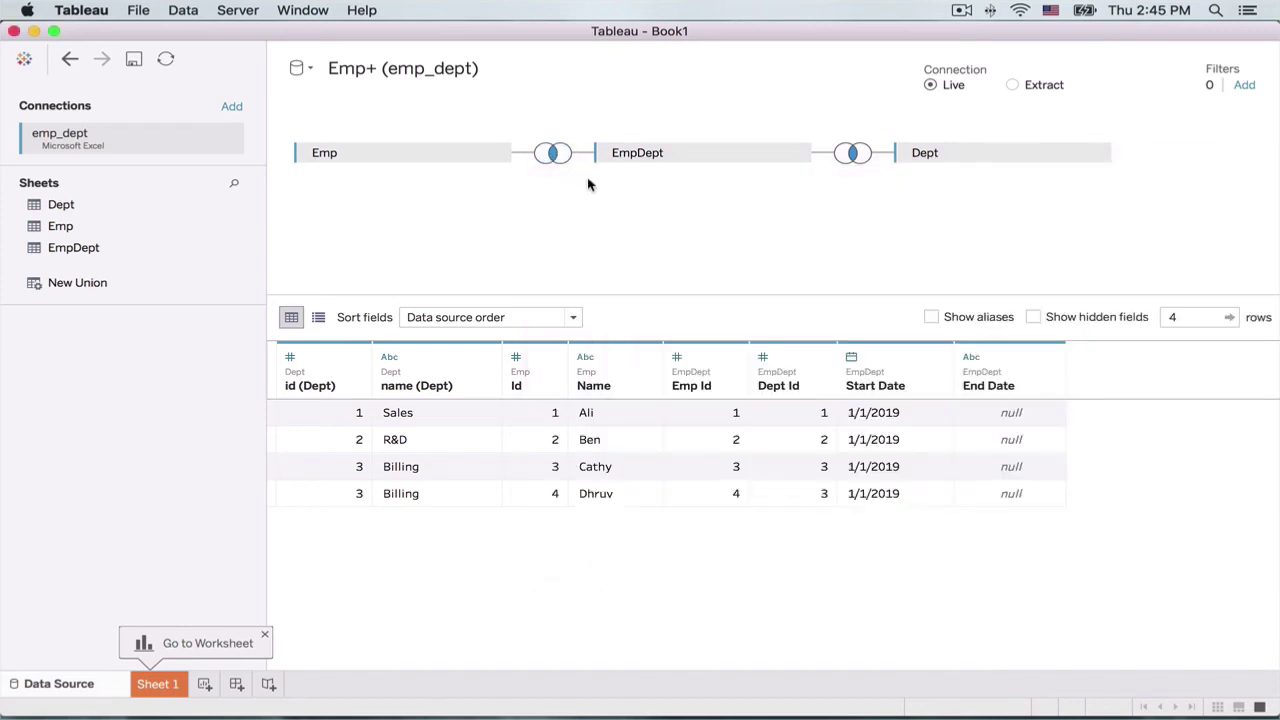